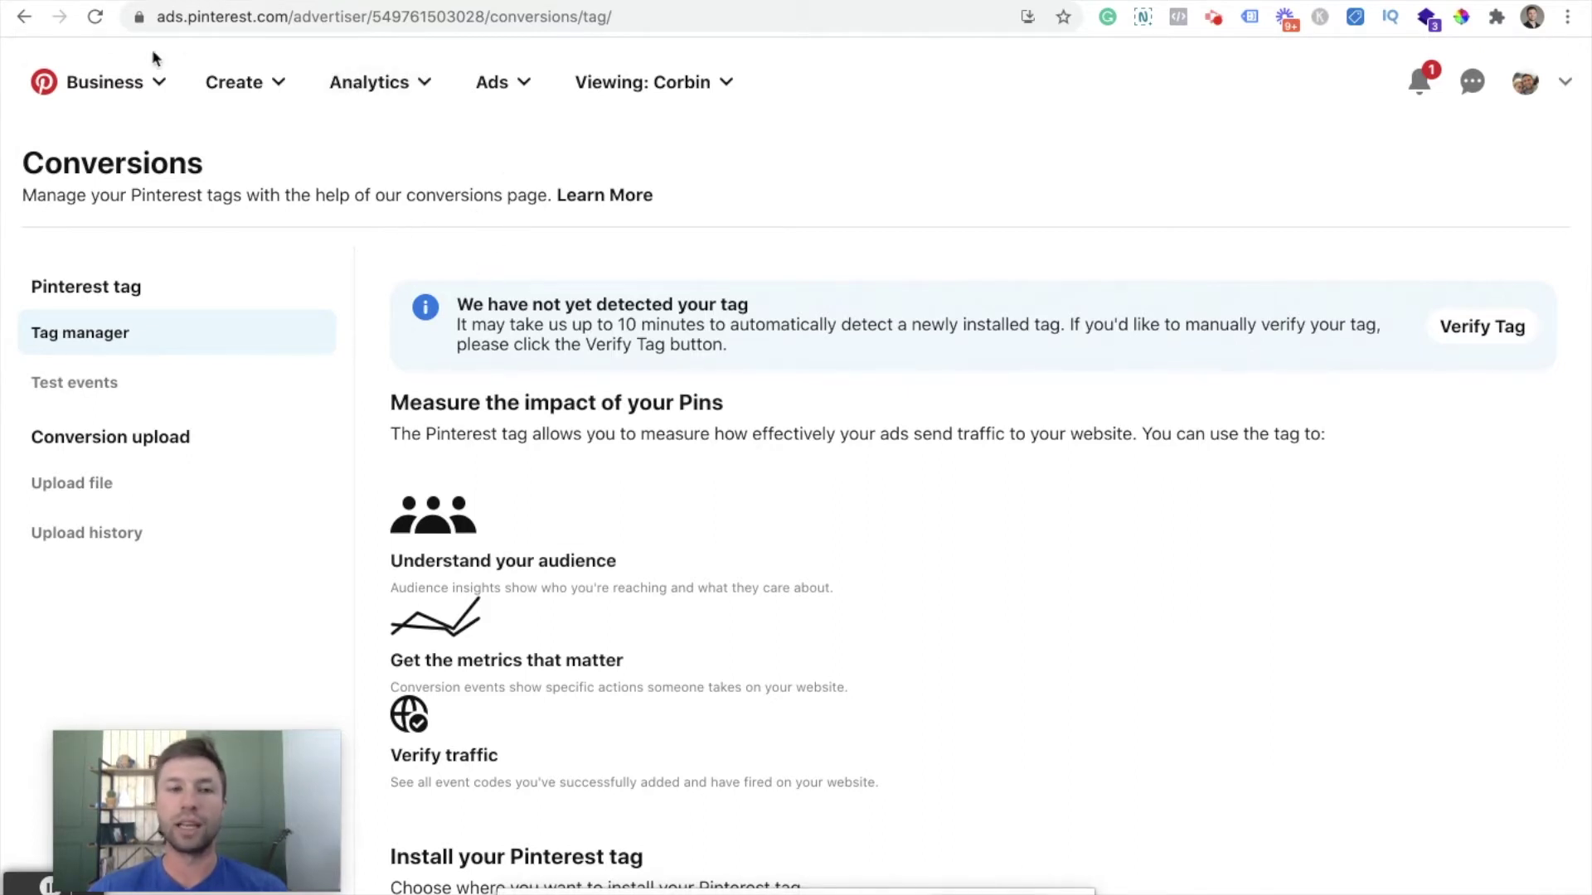
# Step: Go to Ads > Conversions and scroll to the 'Use an integration partner' install option
pyautogui.click(520, 83)
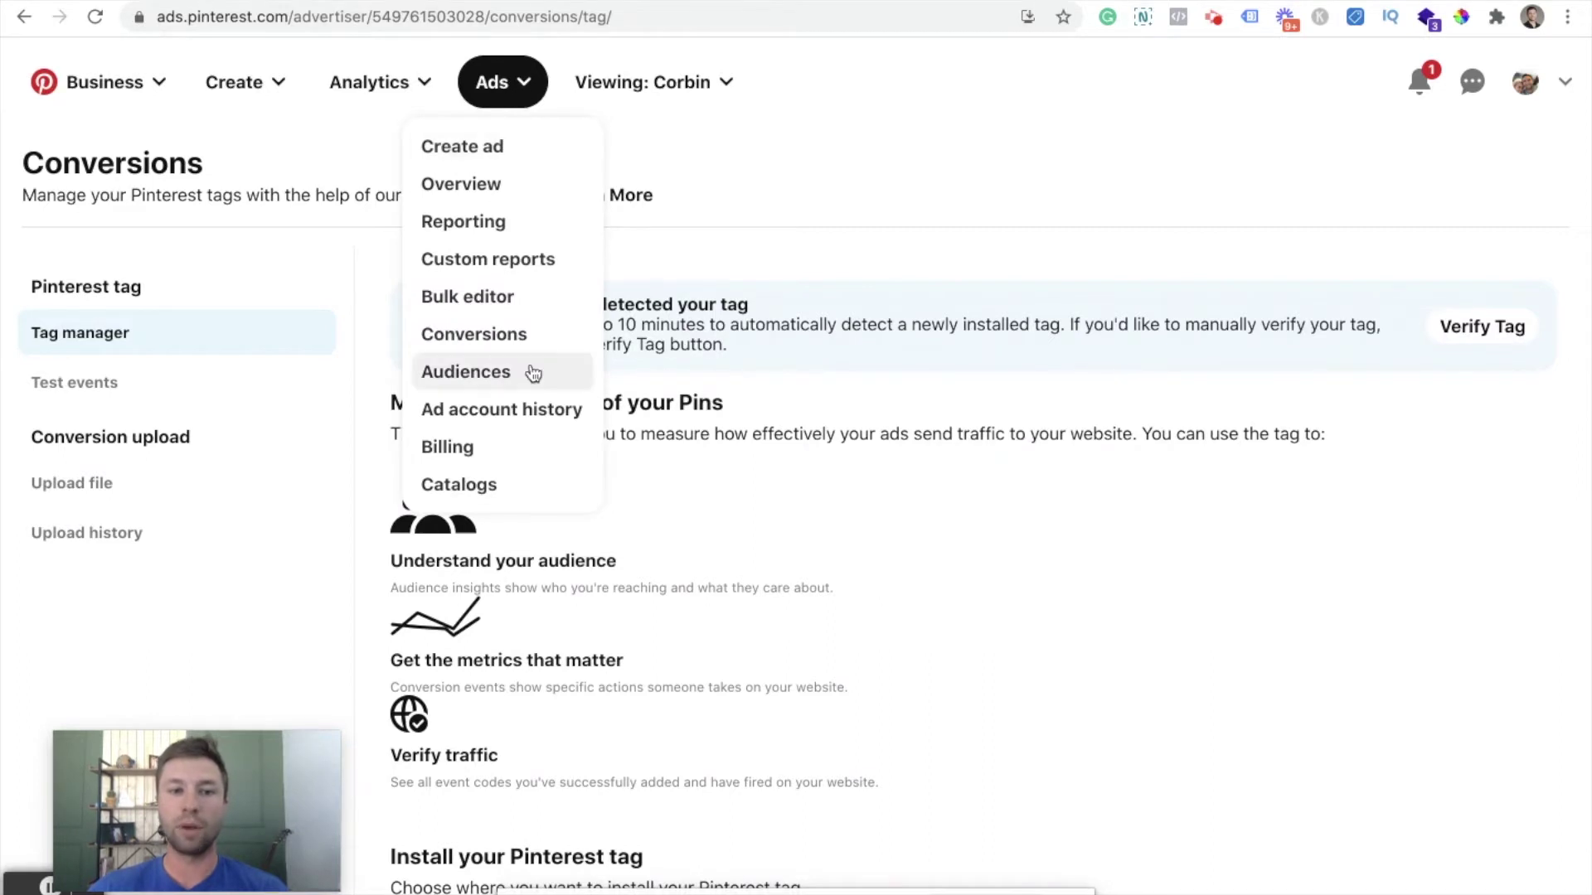
pyautogui.click(507, 336)
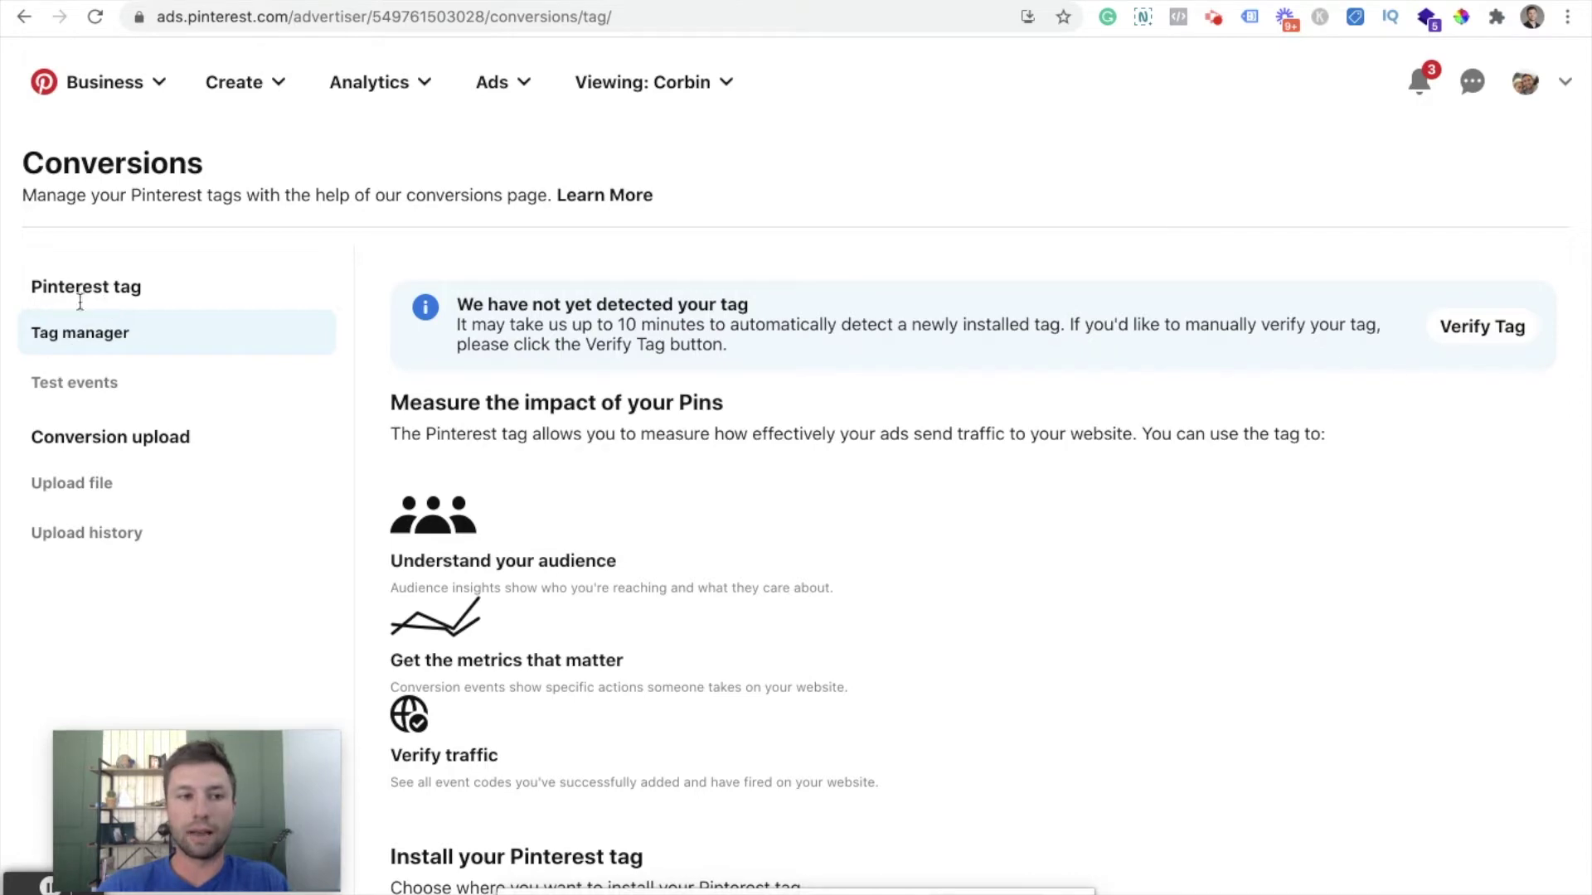
pyautogui.scroll(-3, 791, 404)
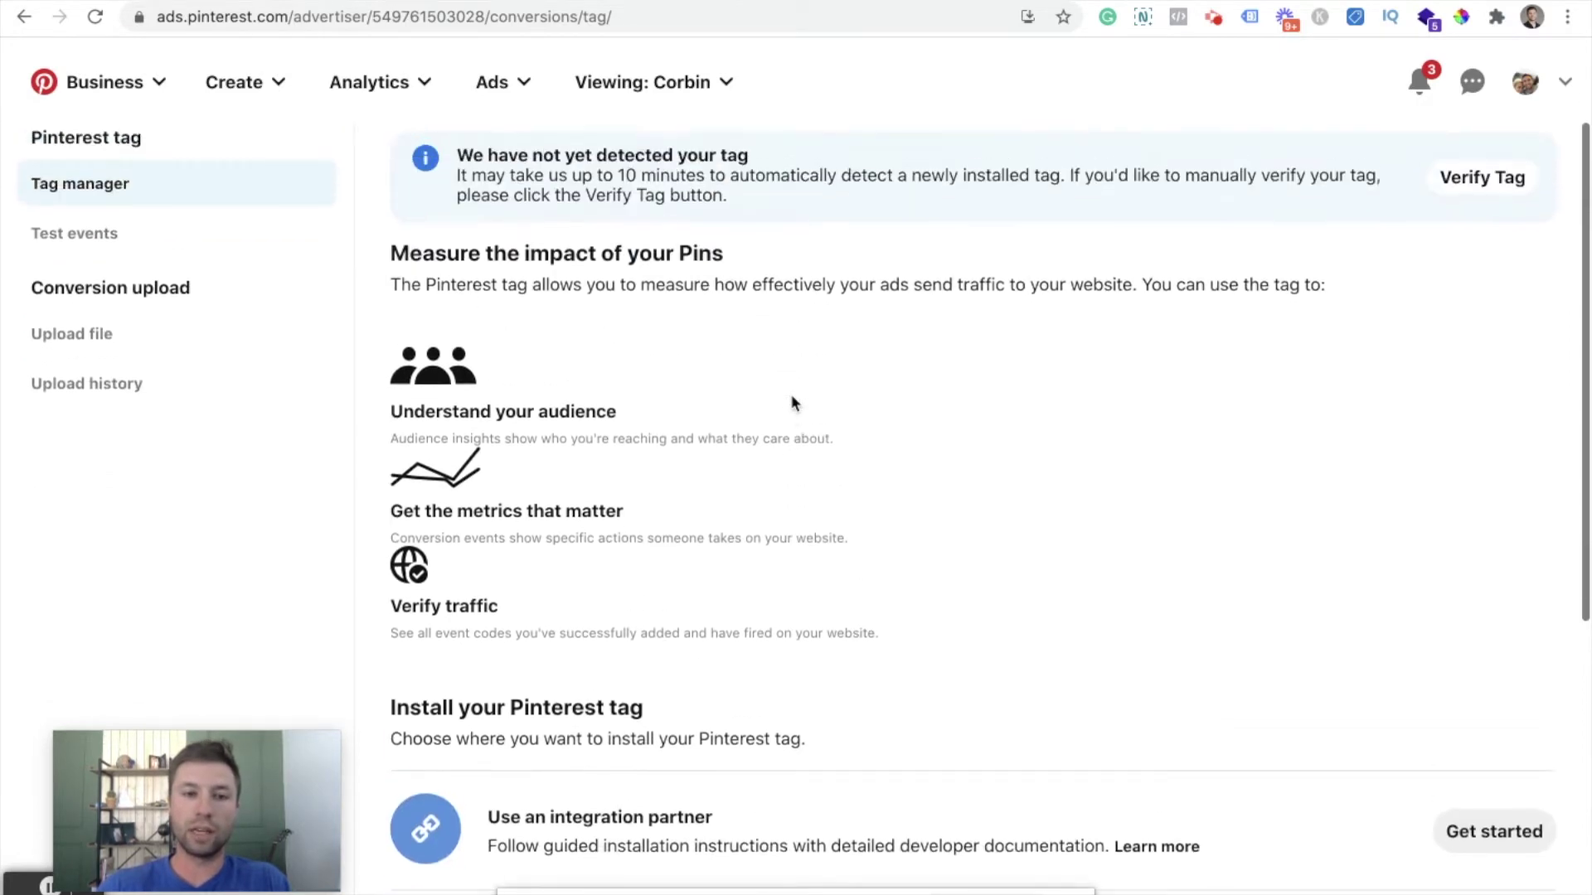
pyautogui.scroll(1, 791, 404)
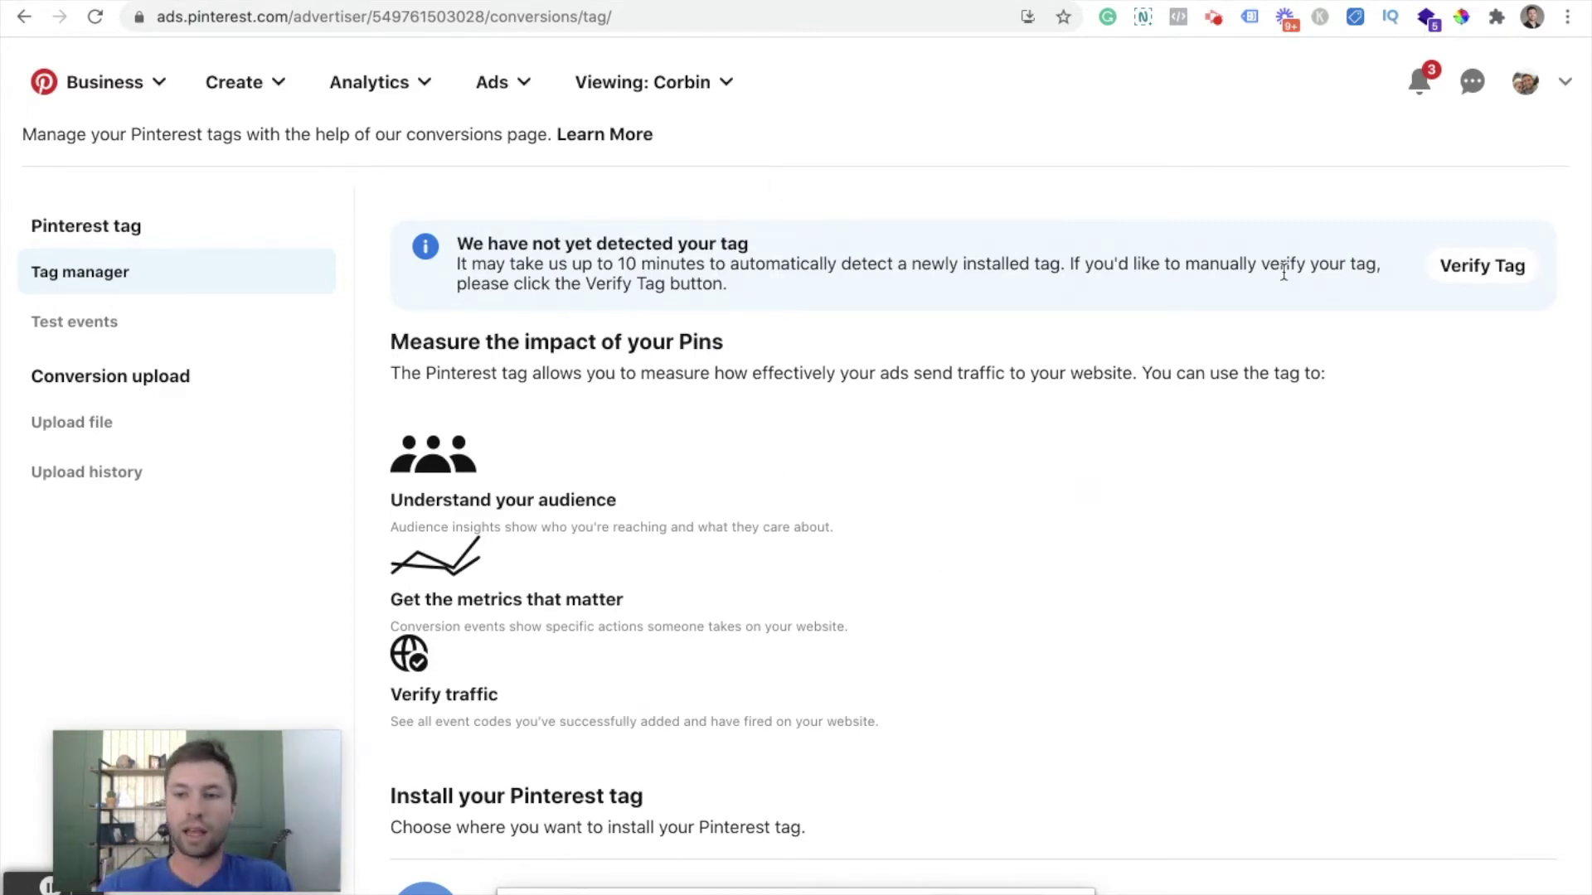
pyautogui.scroll(-5, 1255, 359)
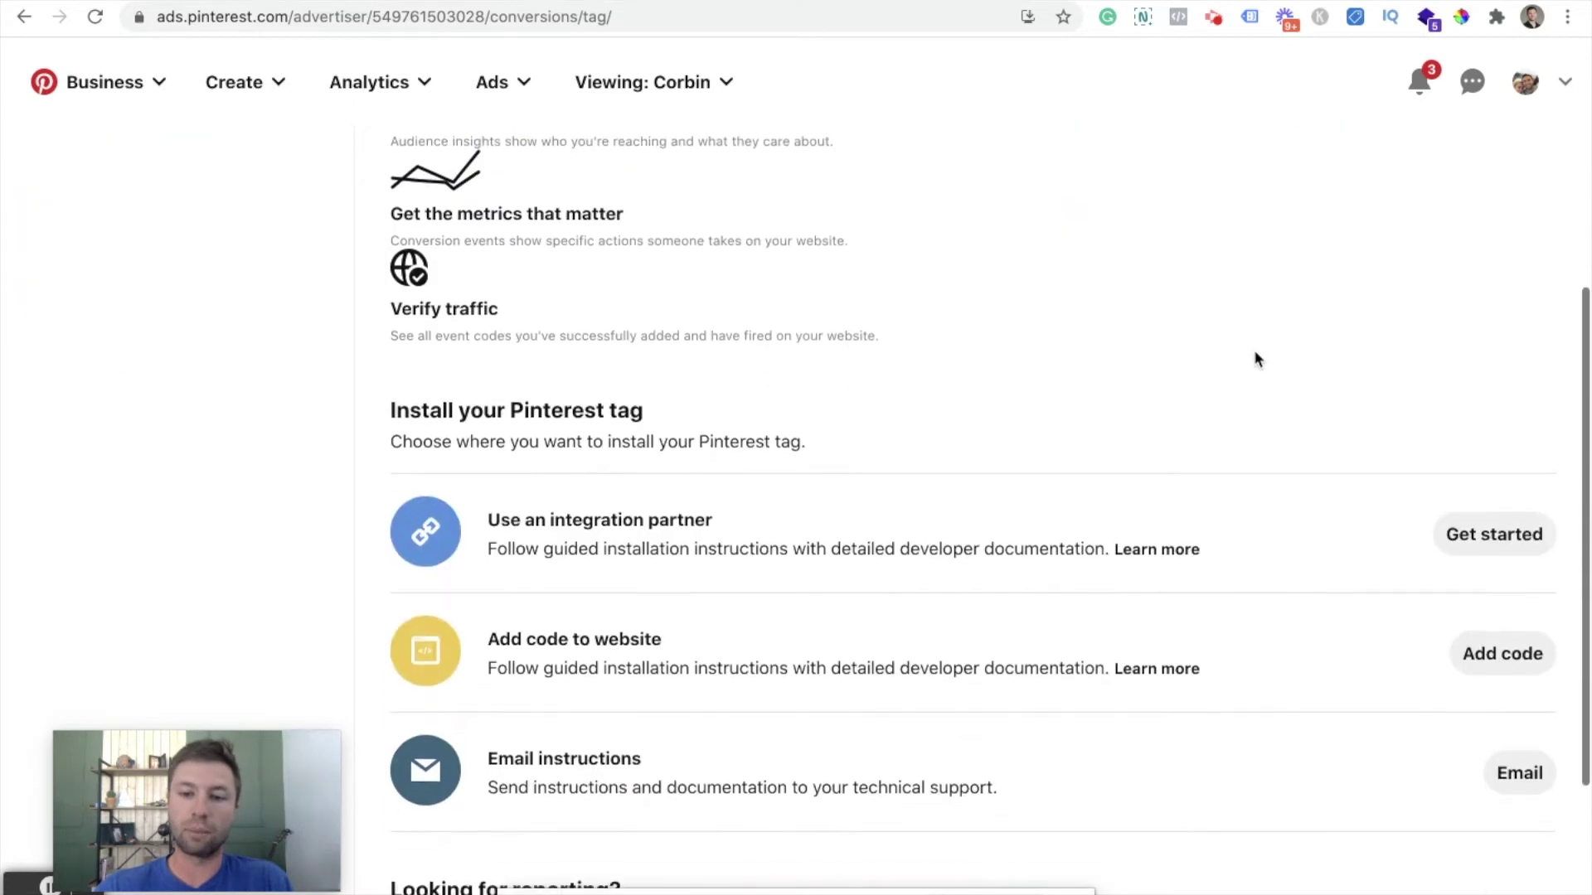
pyautogui.scroll(-3, 1255, 358)
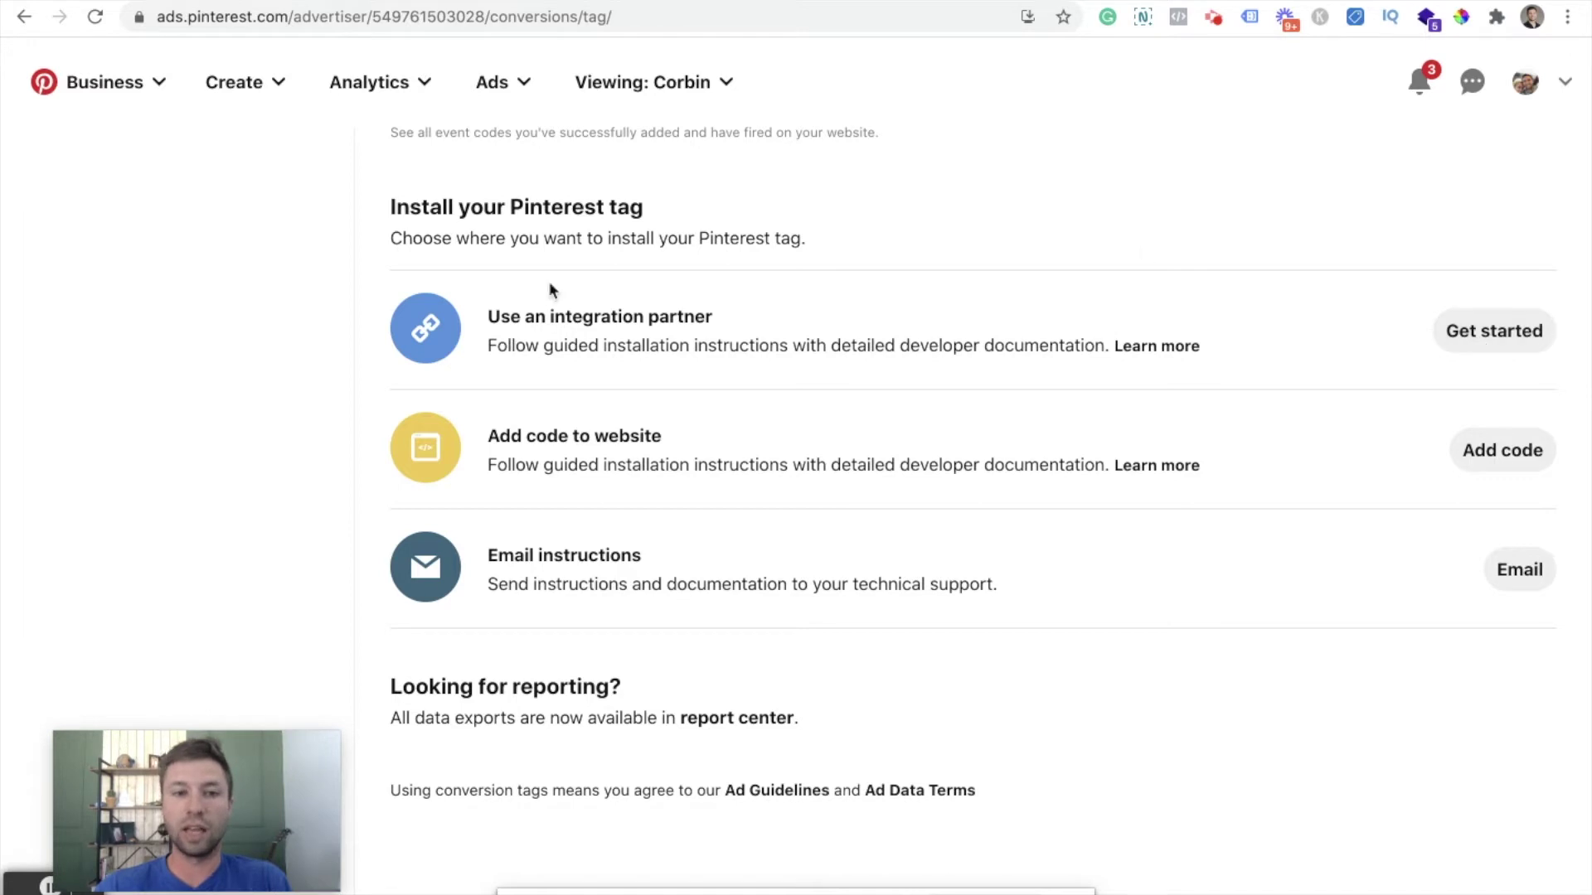
pyautogui.moveTo(484, 320); pyautogui.dragTo(711, 320)
# Step: Choose Google Tag Manager as the integration partner and continue to the Choose Container step
pyautogui.click(1485, 335)
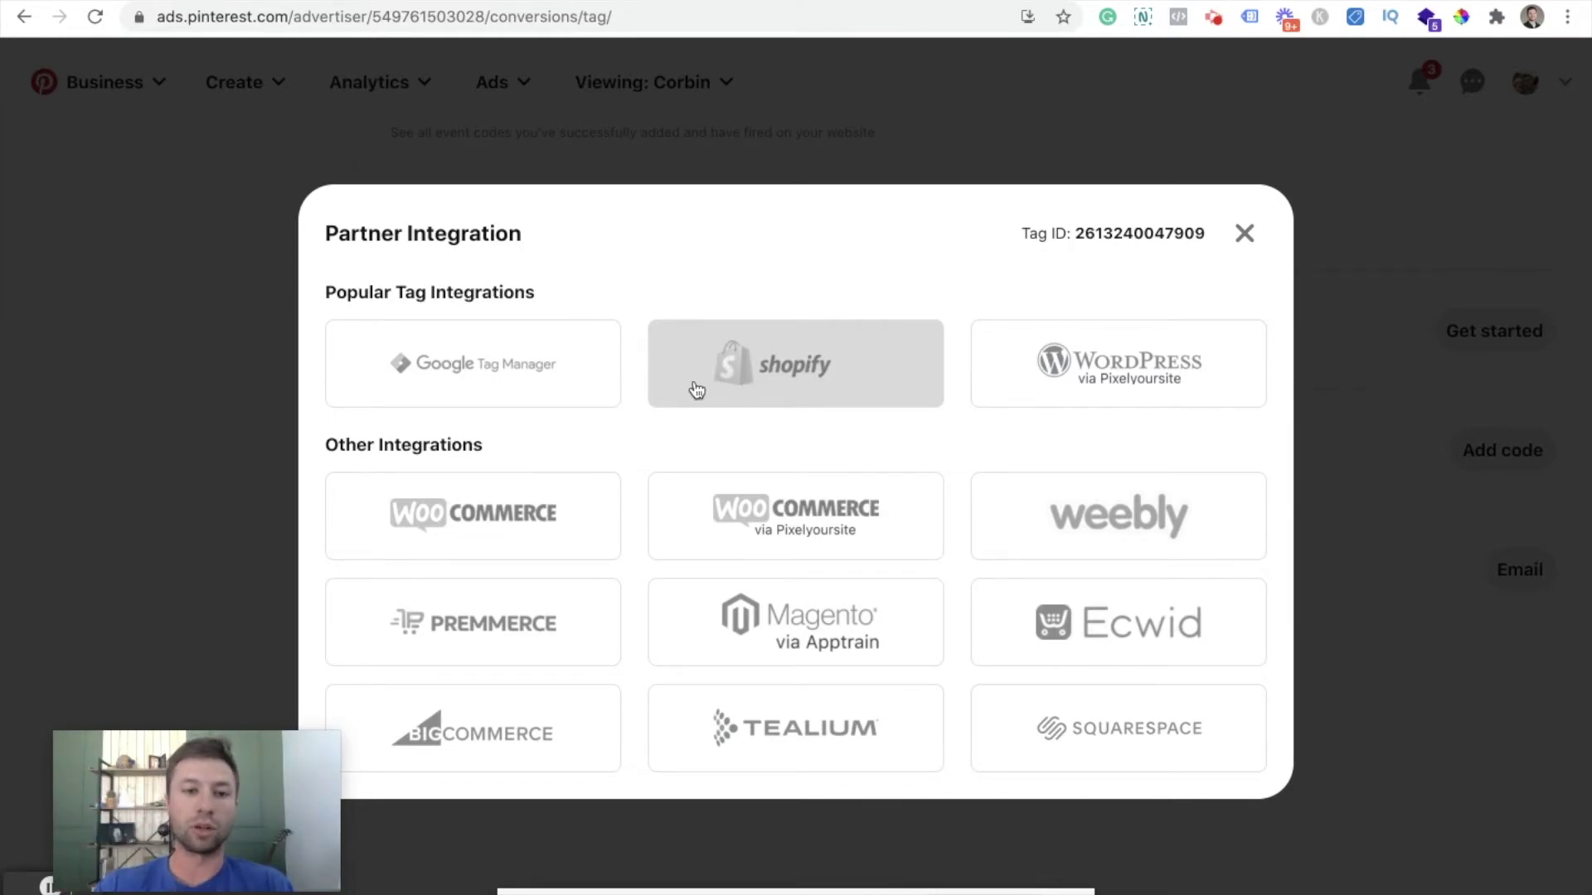
pyautogui.click(479, 370)
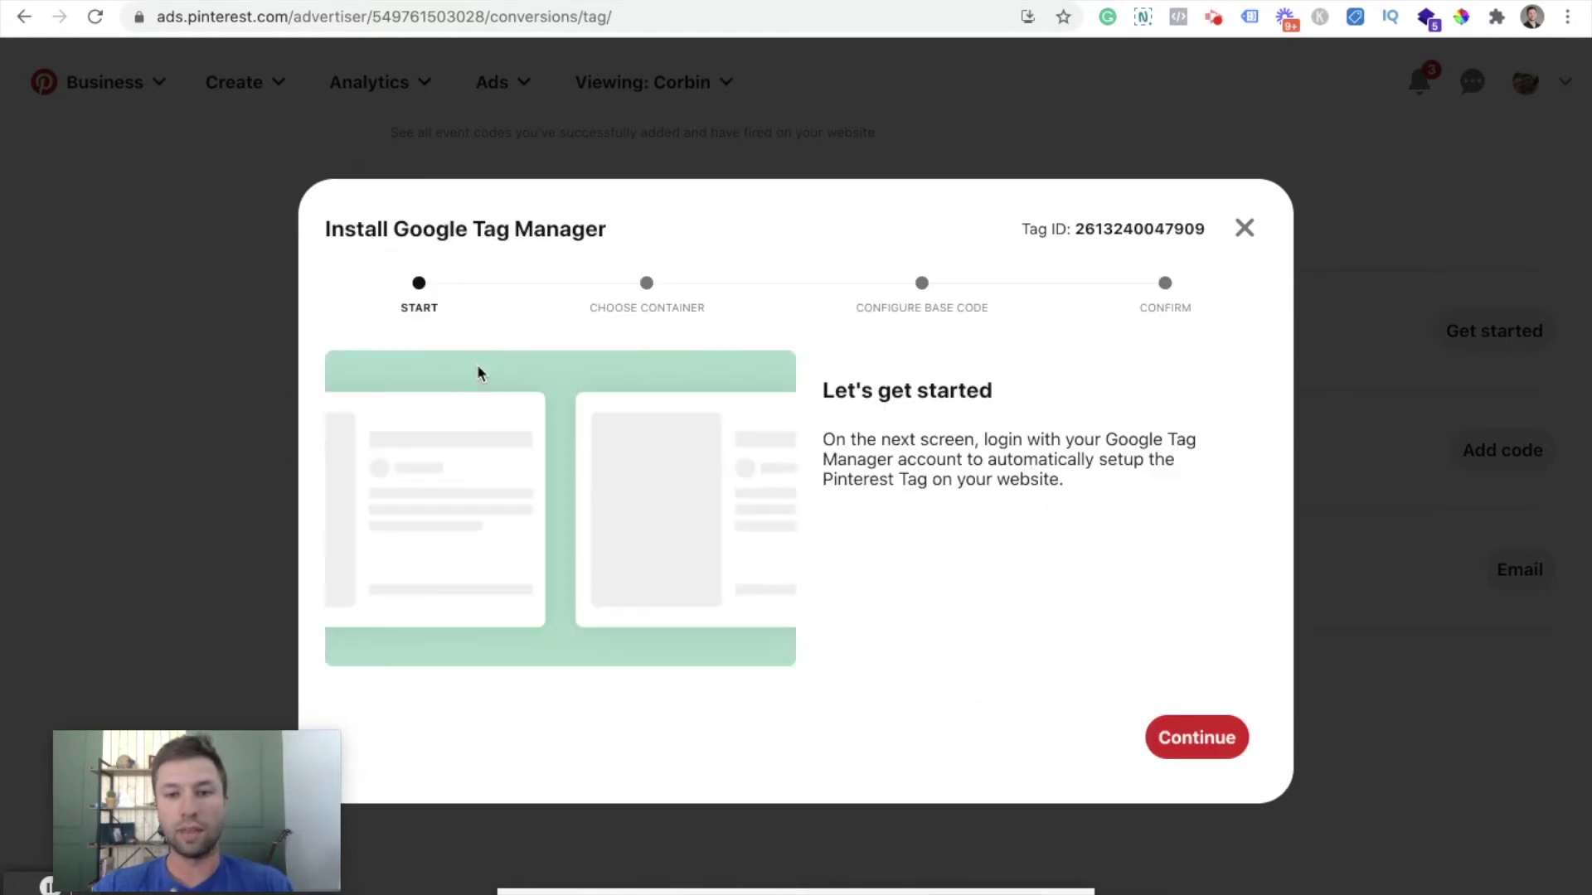
pyautogui.click(1175, 735)
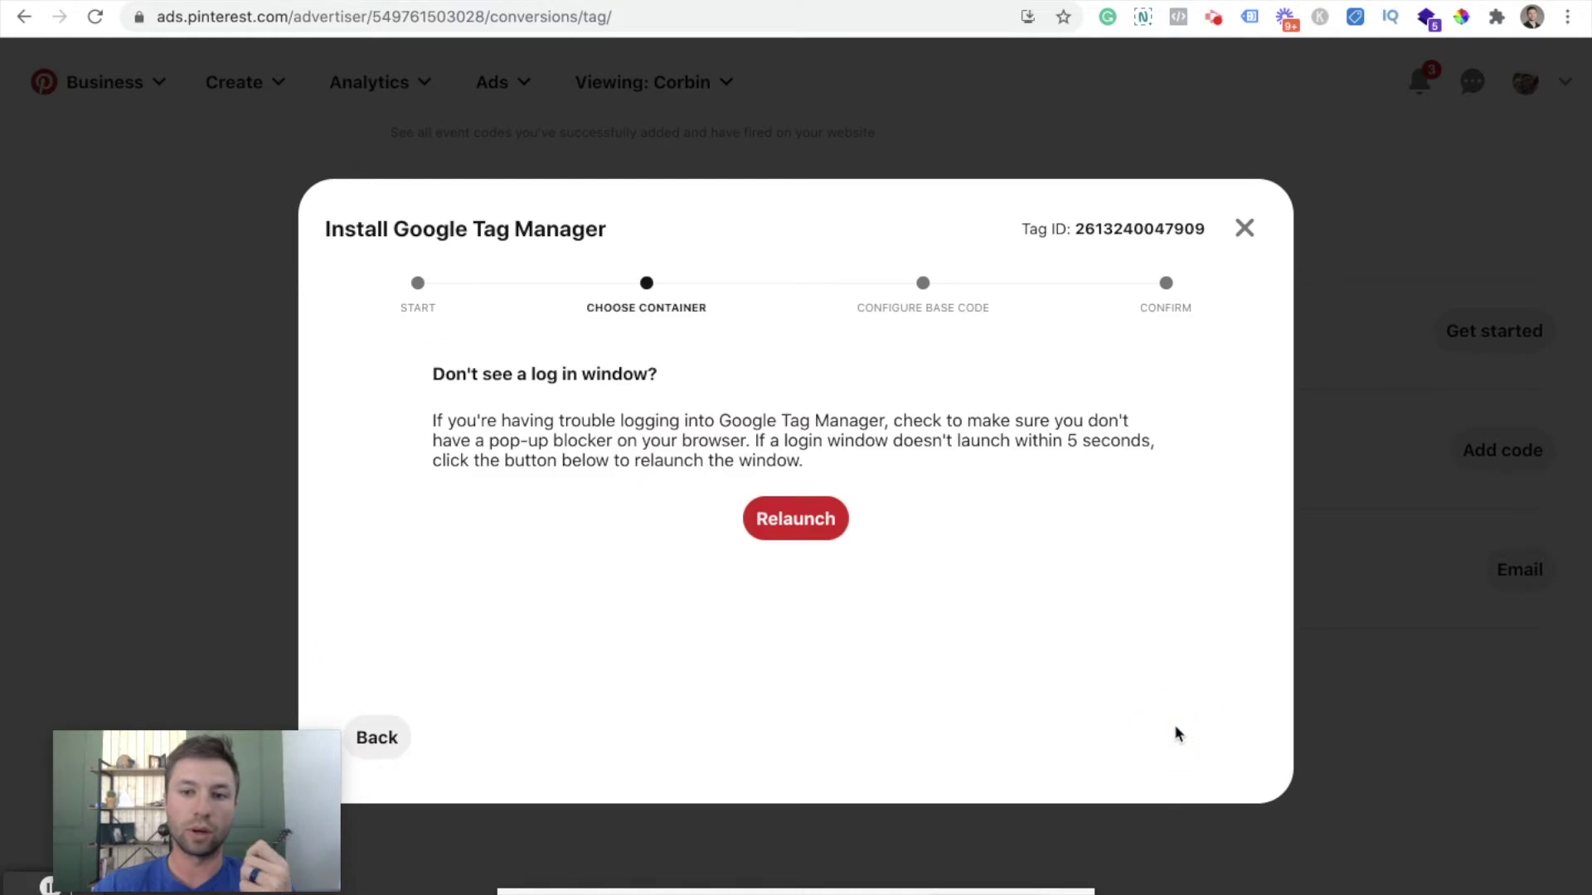
# Step: Sign in with the Google account and allow Pinterest to publish and manage Tag Manager containers
pyautogui.click(798, 520)
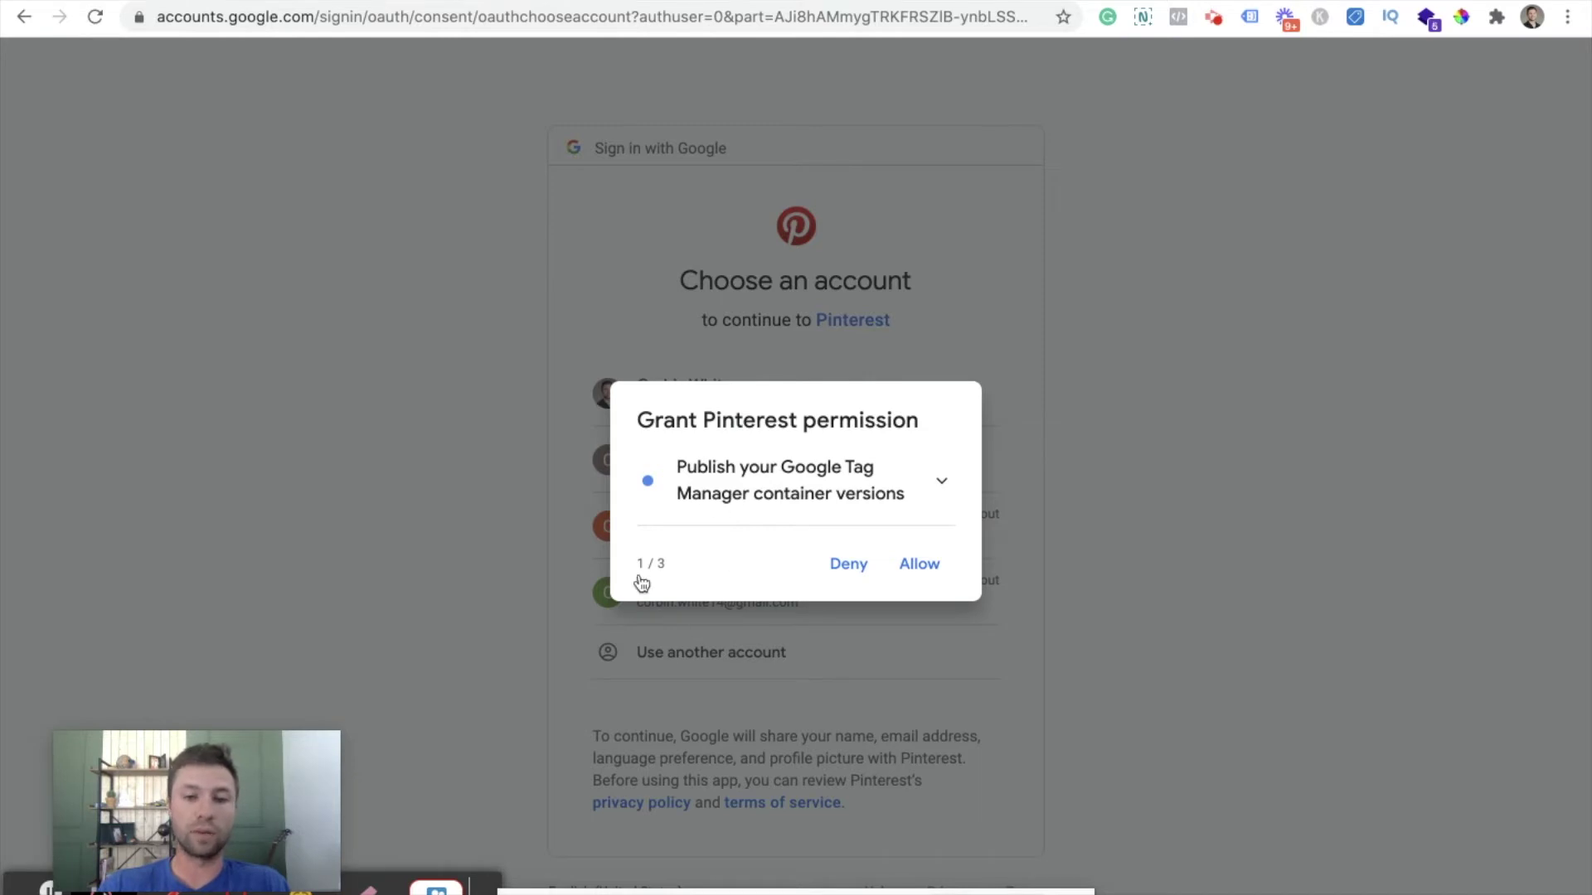
pyautogui.click(924, 567)
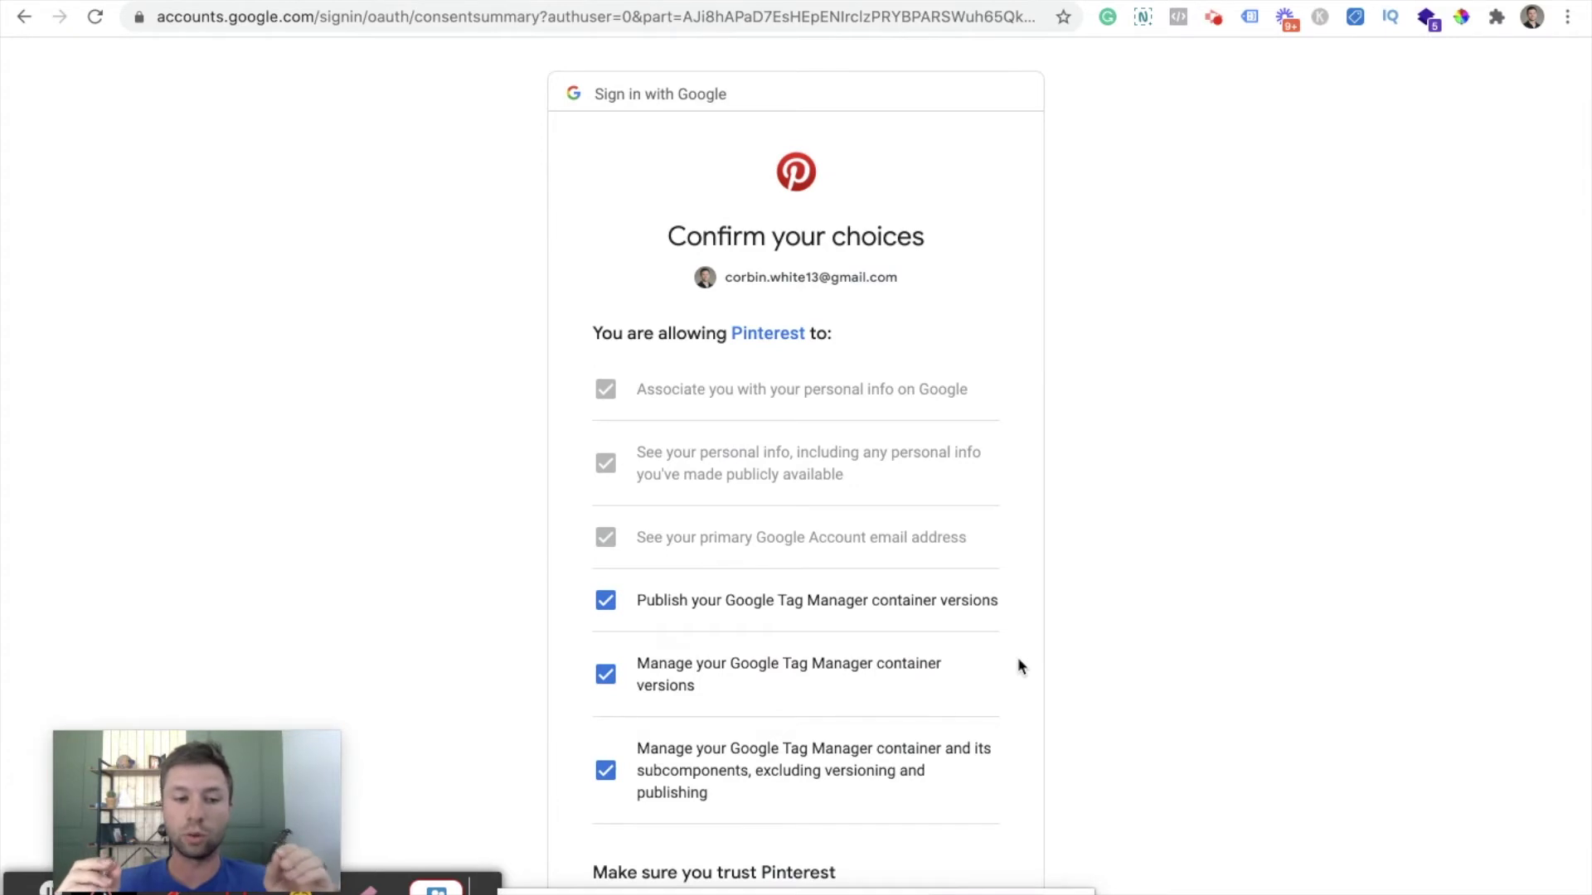
pyautogui.scroll(-4, 870, 625)
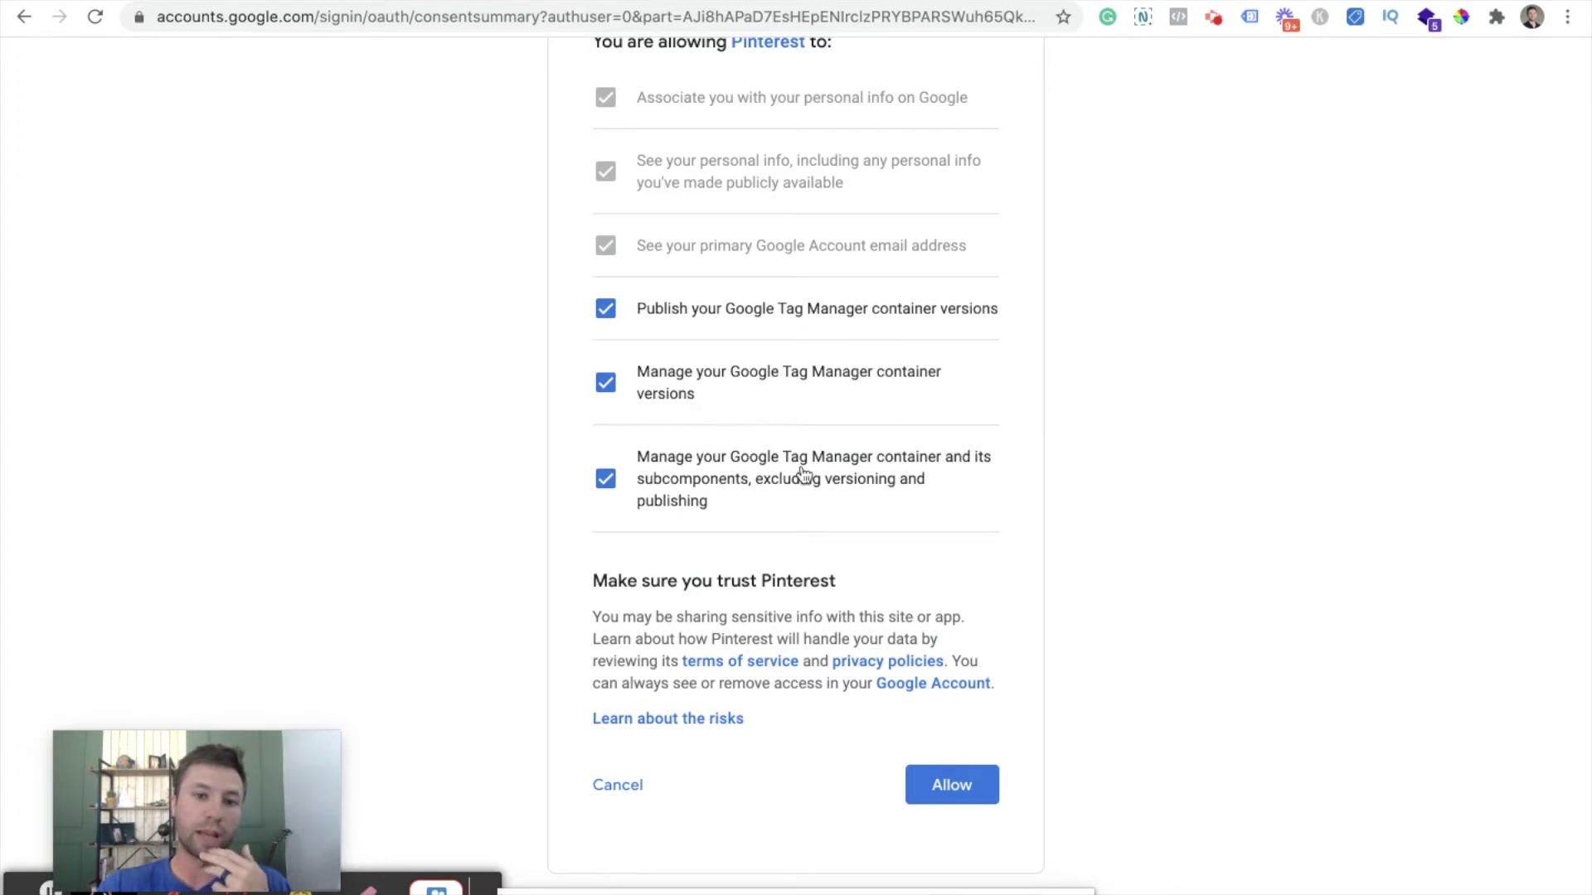
pyautogui.click(959, 796)
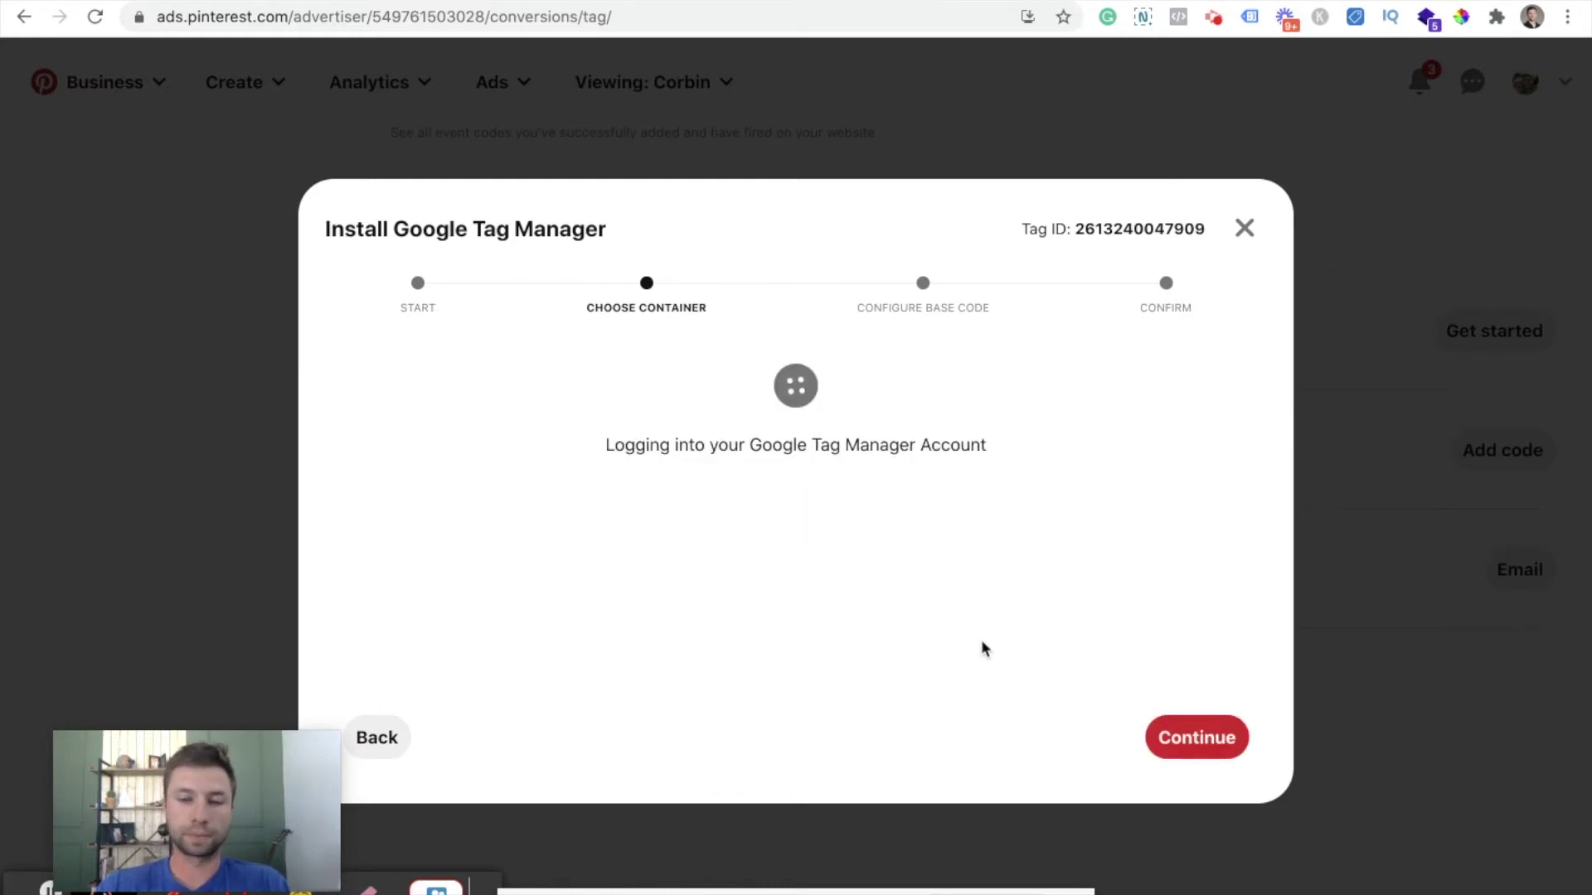
pyautogui.scroll(-3, 854, 572)
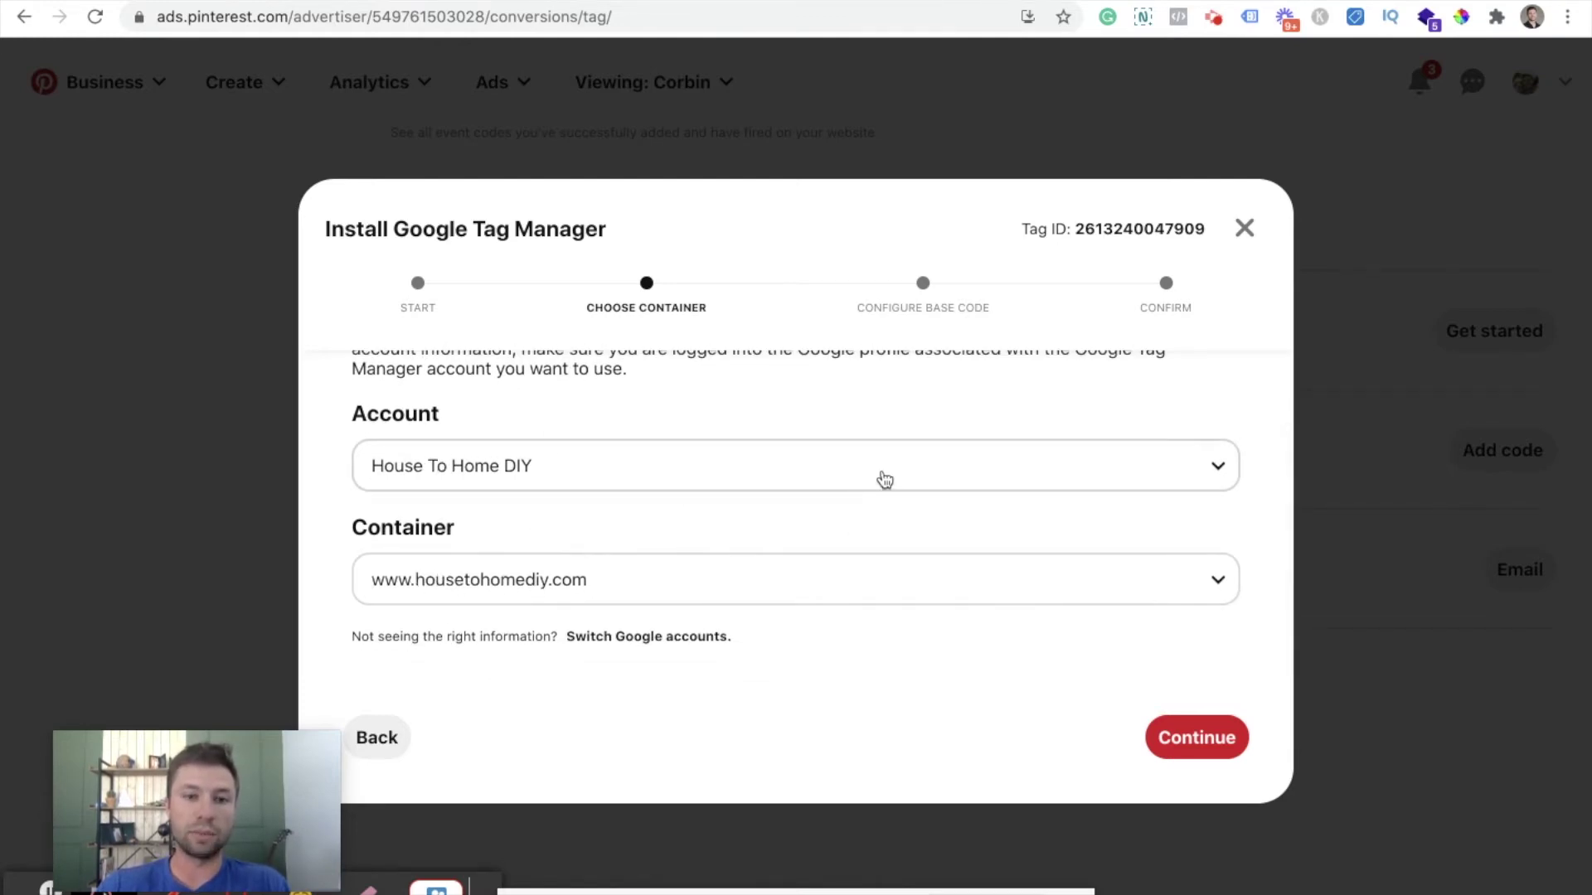
pyautogui.click(930, 477)
pyautogui.click(861, 544)
pyautogui.click(983, 592)
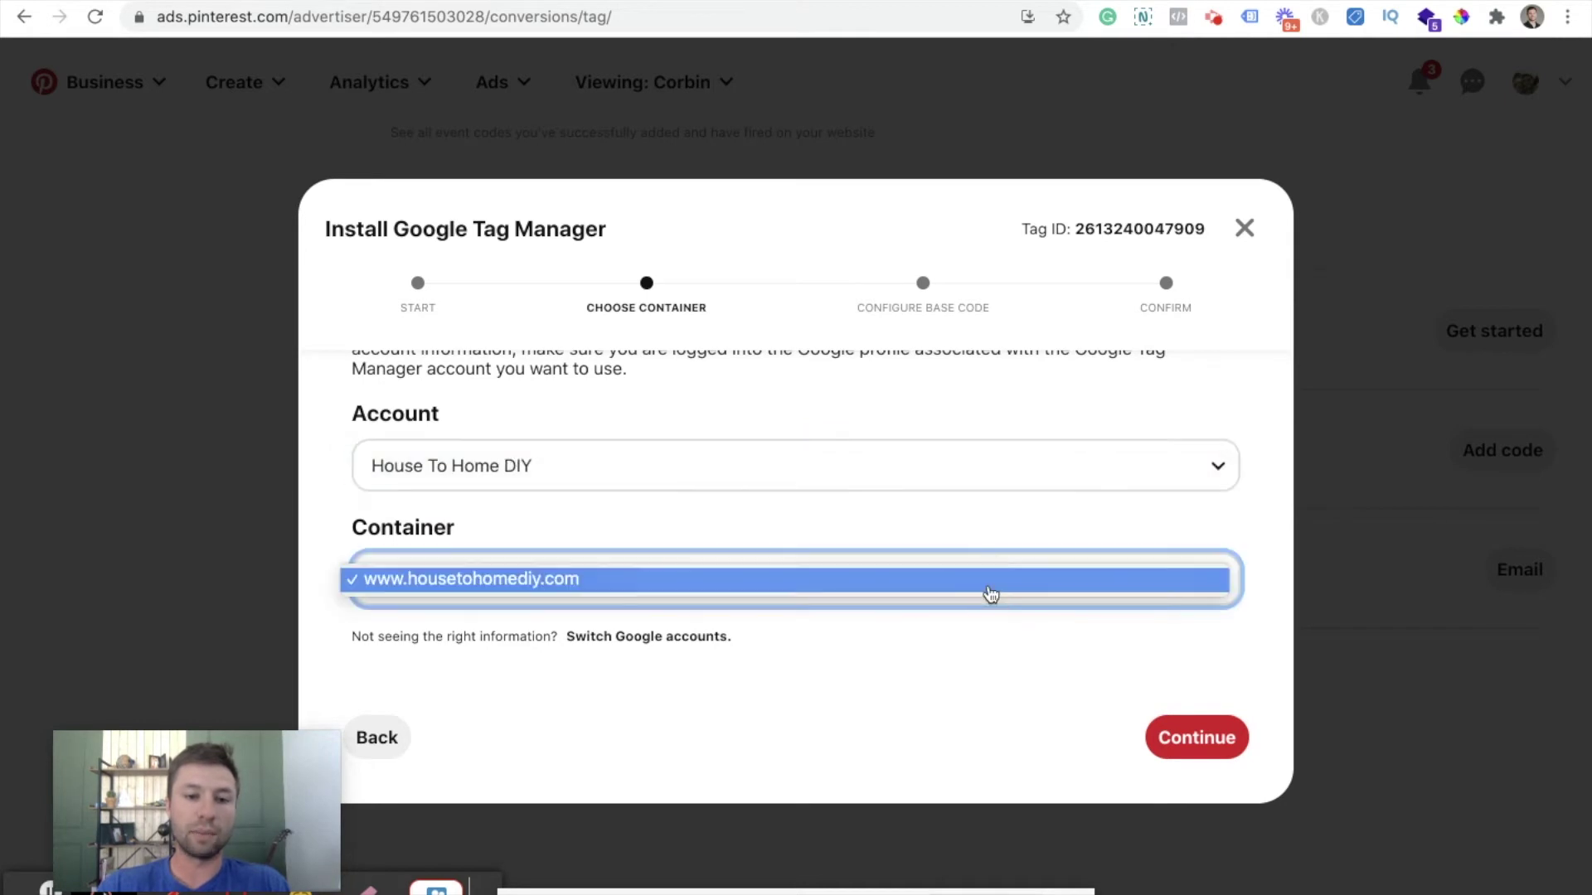
pyautogui.click(987, 587)
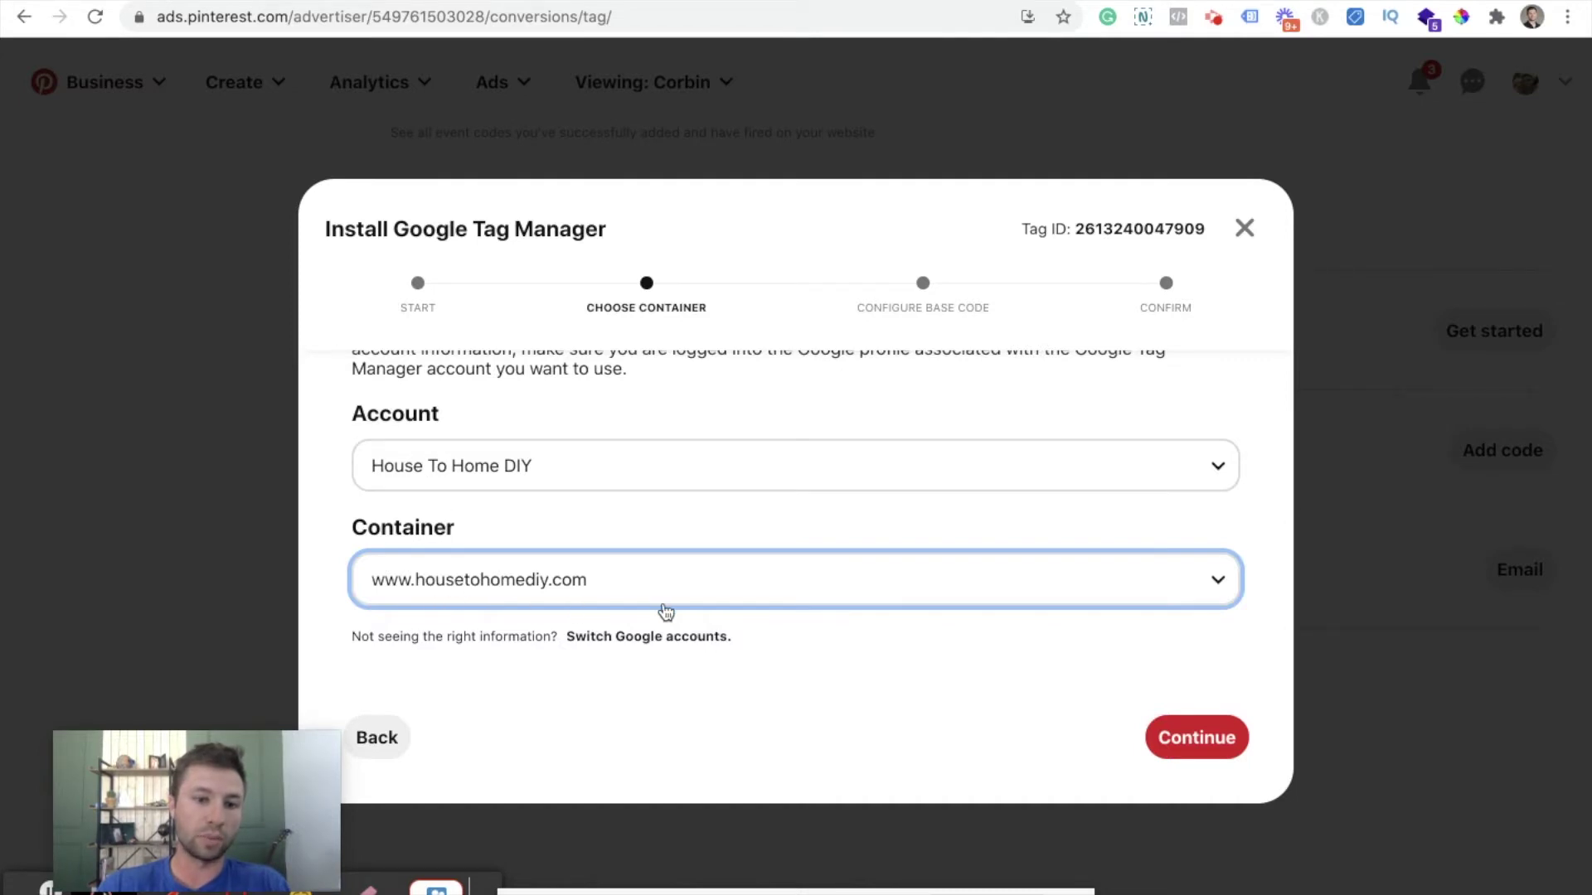
pyautogui.click(1231, 734)
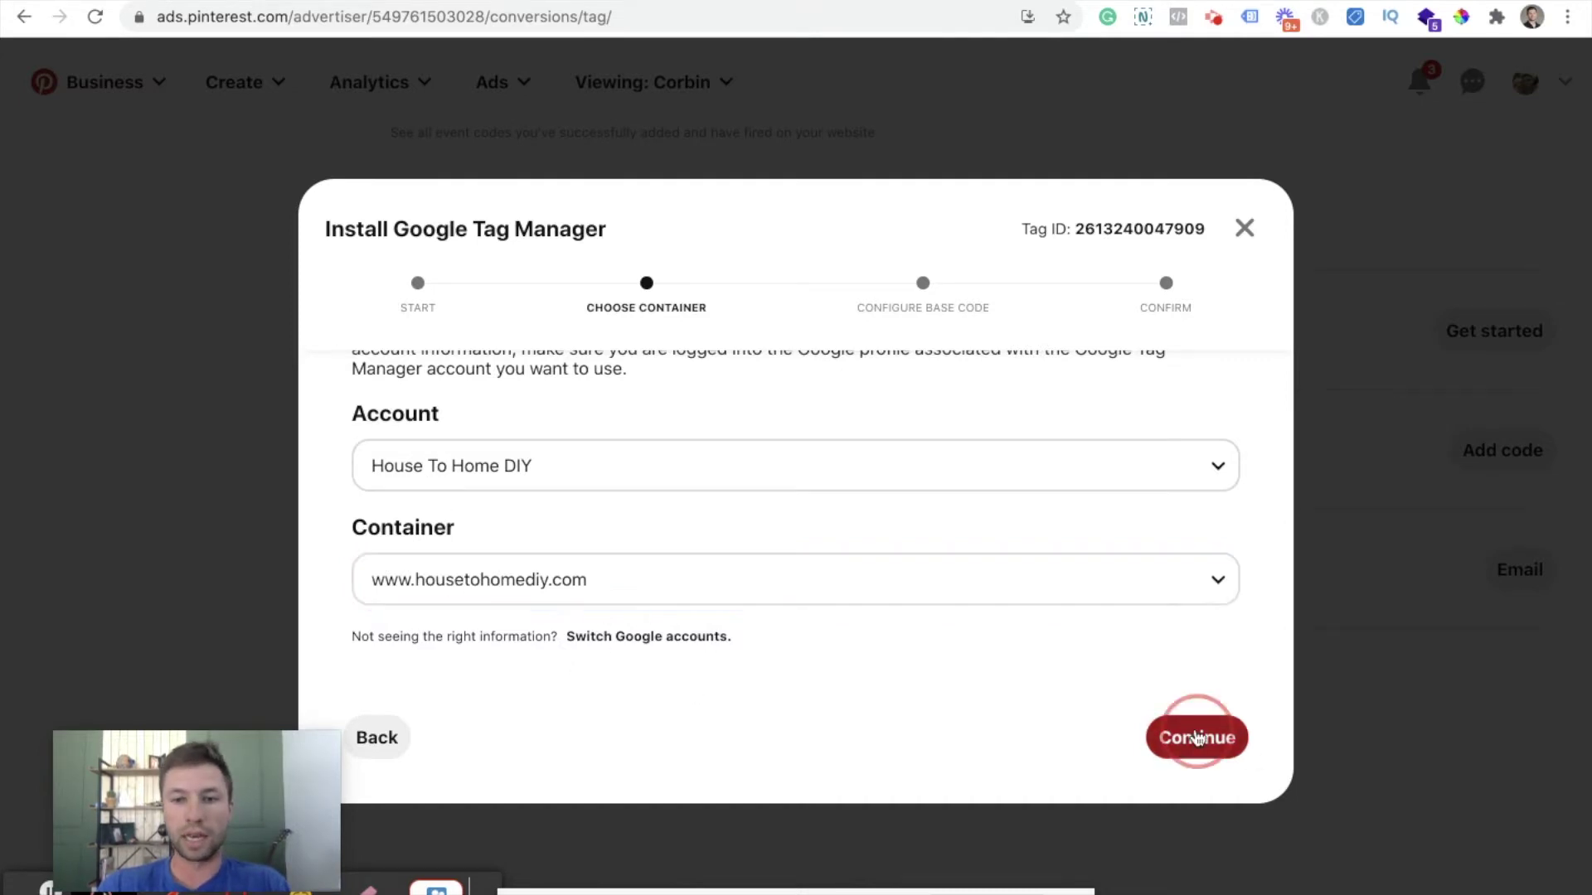
pyautogui.scroll(-1, 647, 481)
# Step: Append '(Housetohomdiy)' to the tag name Pinterest Tag
pyautogui.scroll(1, 580, 508)
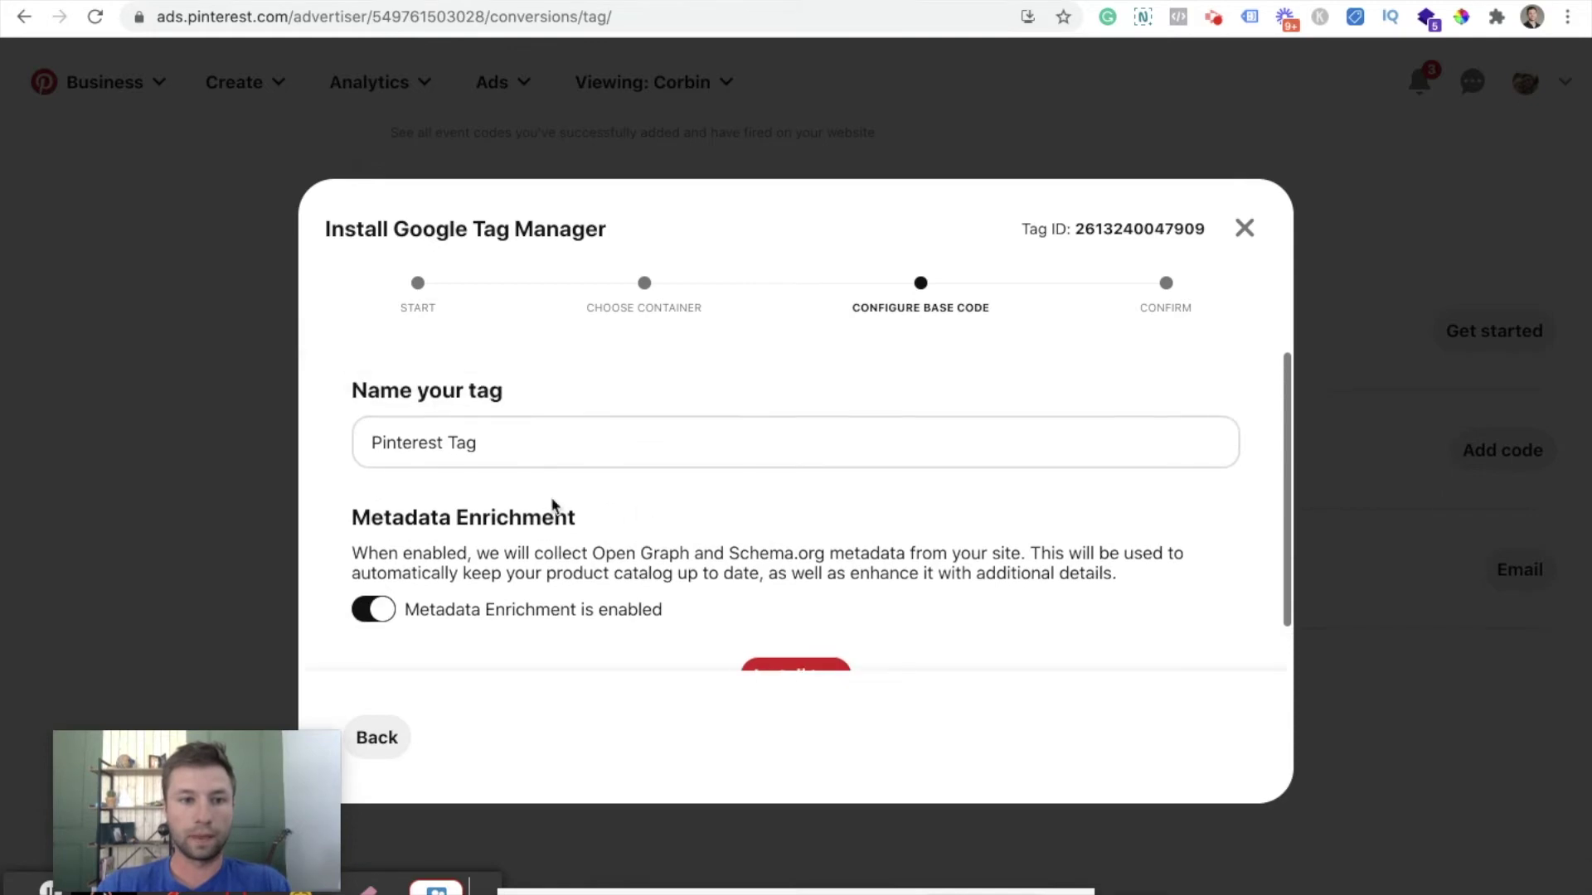
pyautogui.click(505, 446)
pyautogui.write('(')
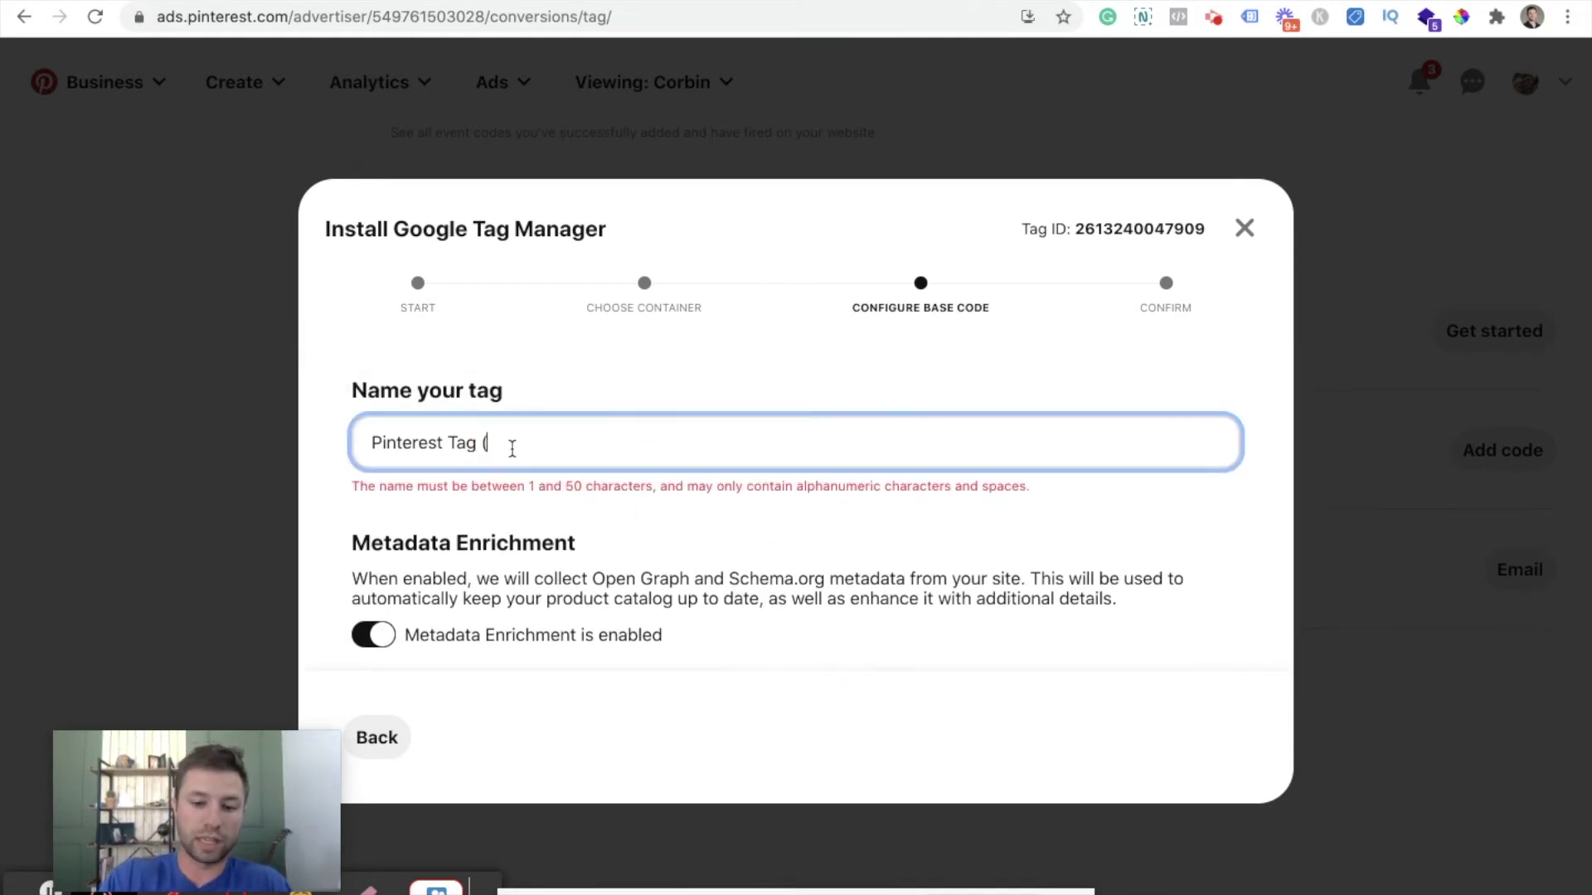
pyautogui.write('Houset')
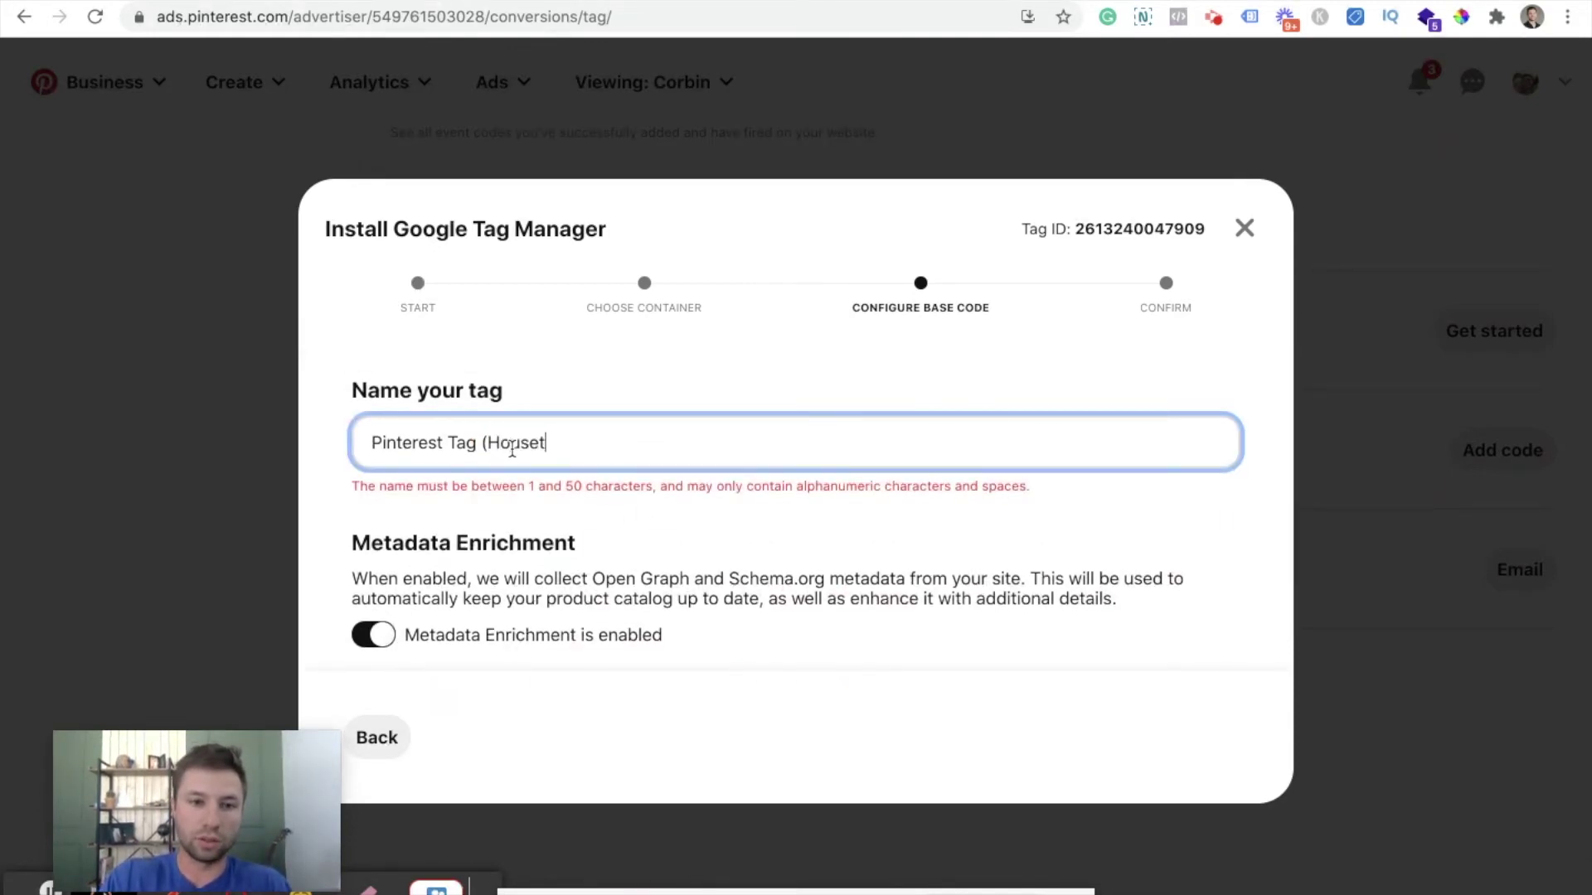
pyautogui.write('ohomdiy)')
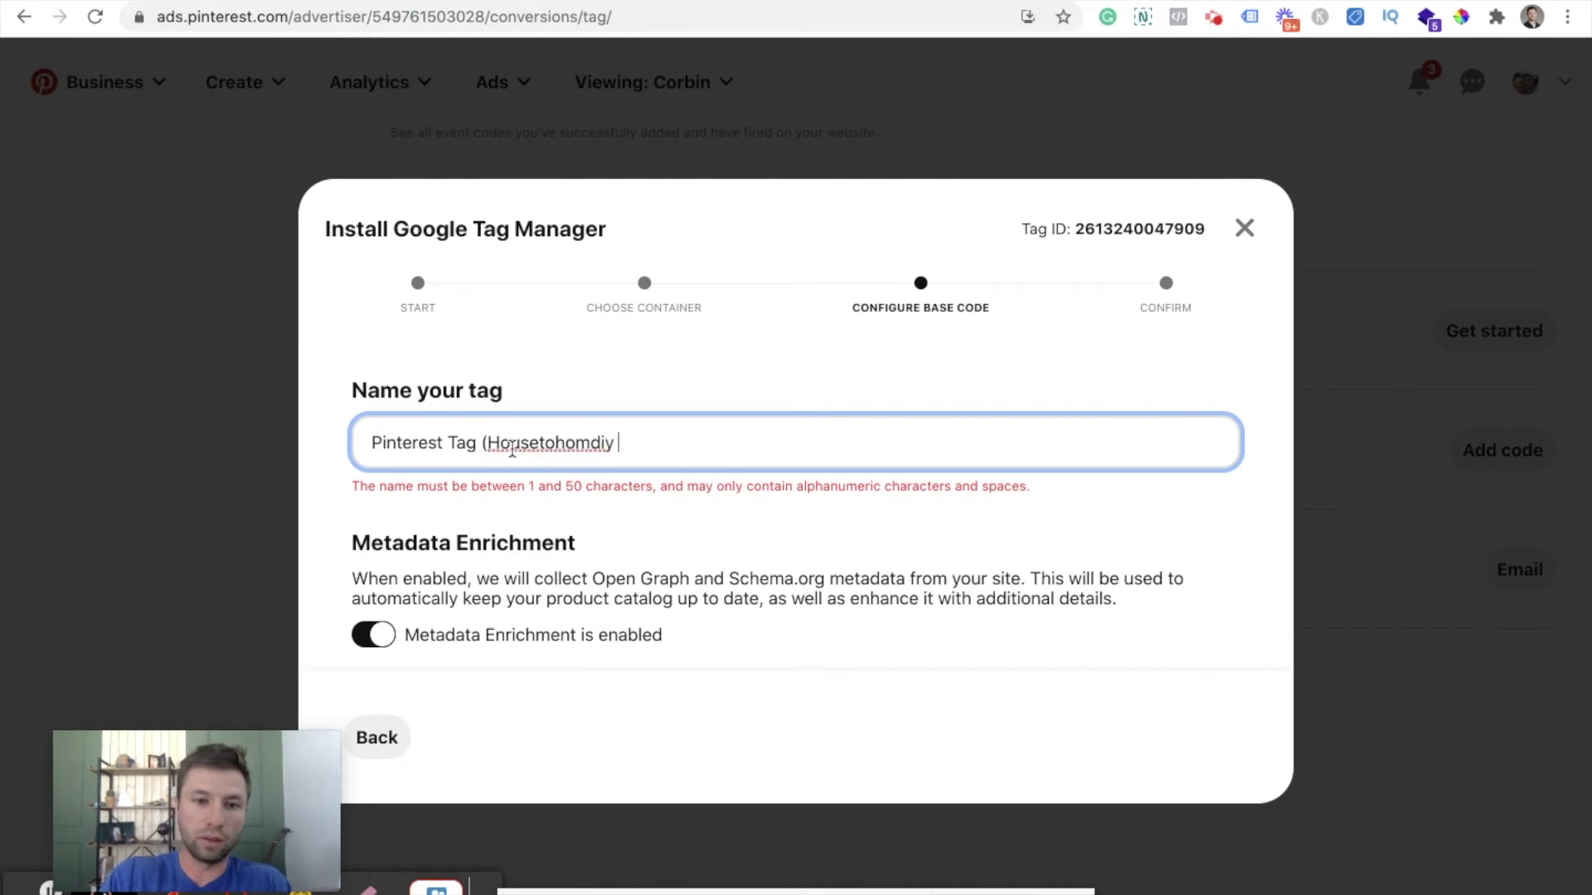
pyautogui.click(606, 536)
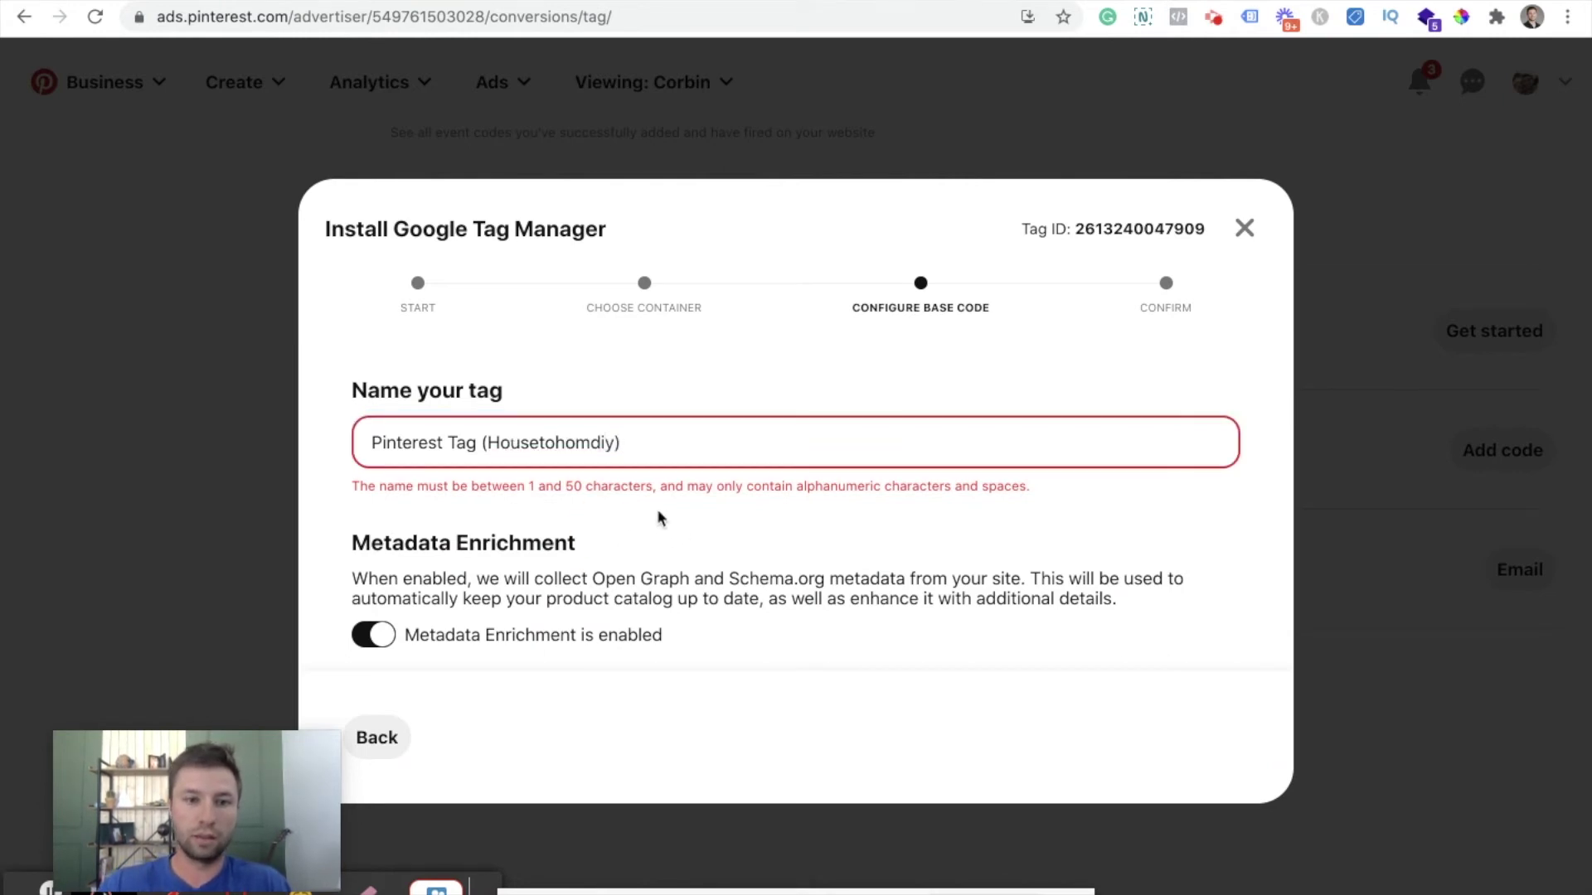
pyautogui.scroll(-1, 658, 517)
pyautogui.scroll(1, 659, 517)
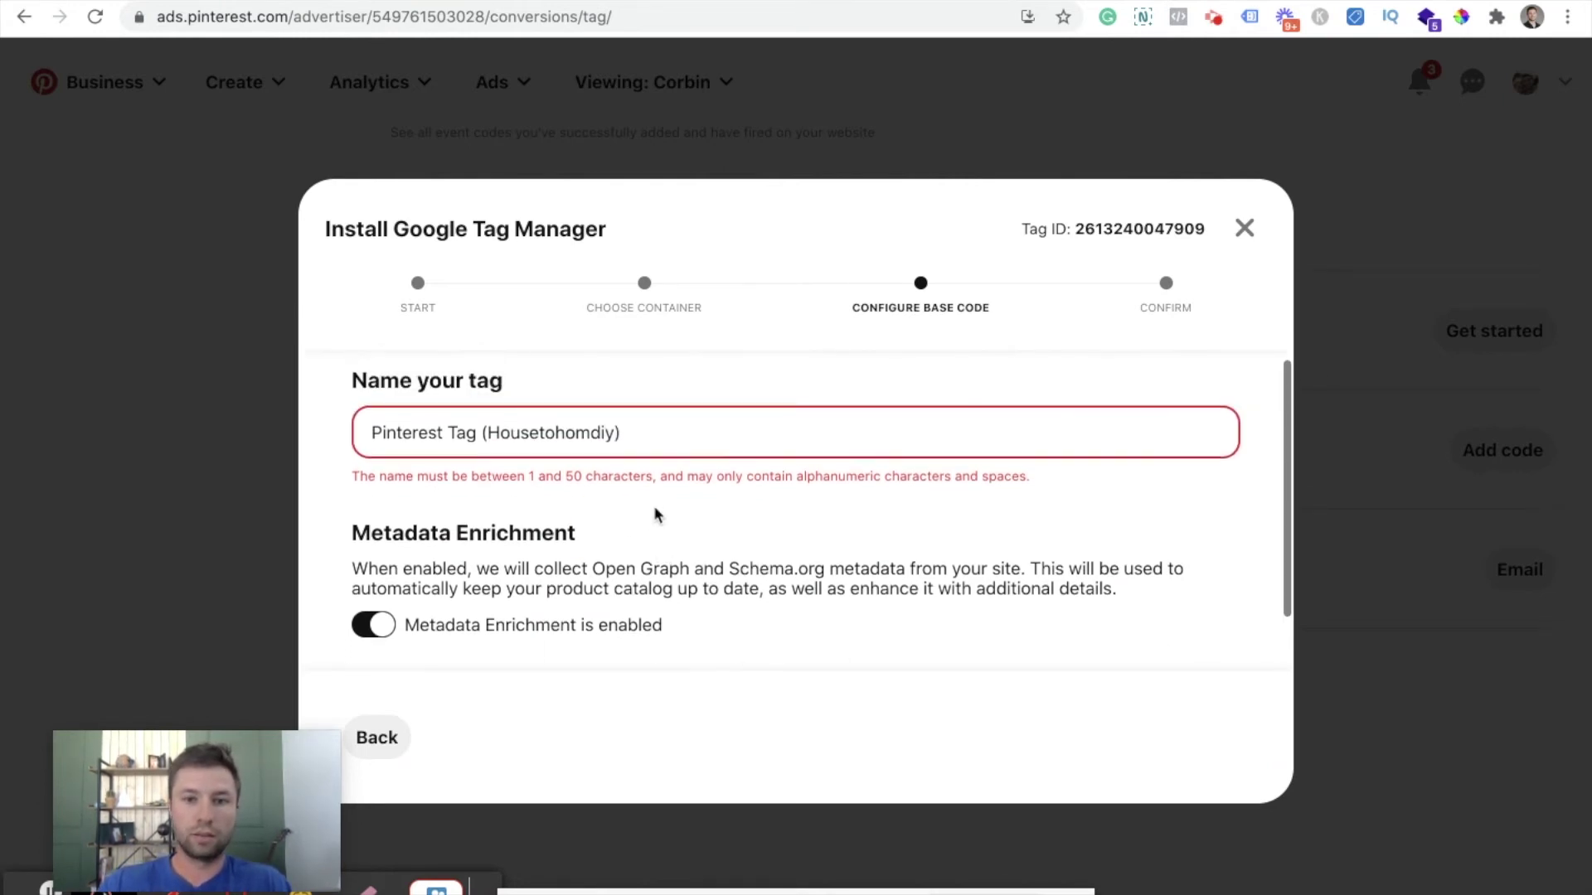
# Step: Remove the parentheses so the name reads 'Pinterest Tag Housetohomdiy' and clears the validation error
pyautogui.click(487, 432)
pyautogui.press('BackSpace')
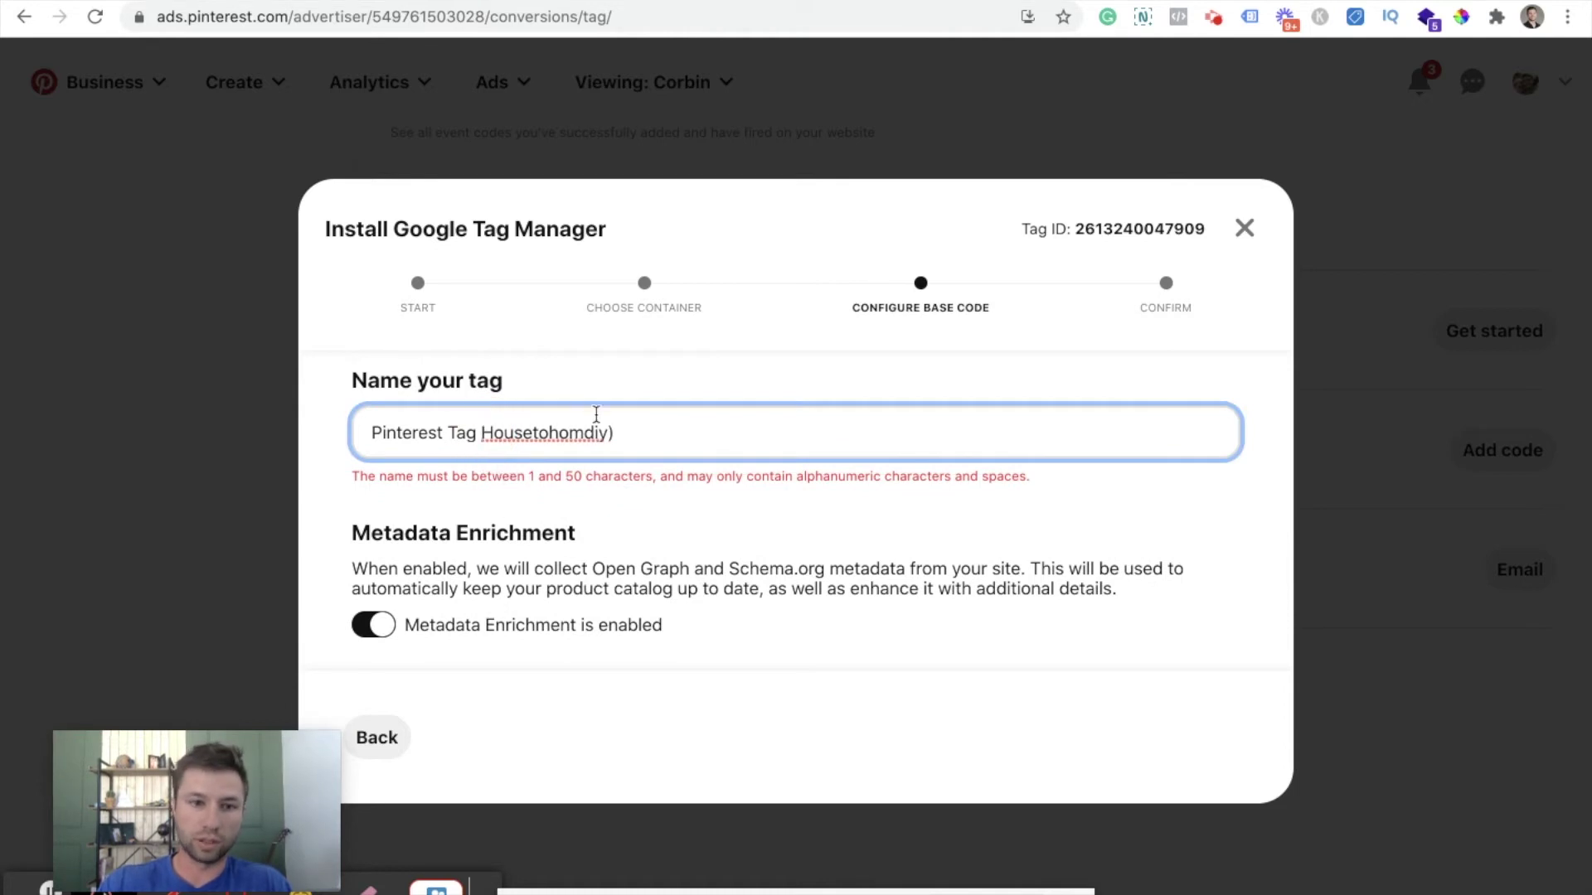
pyautogui.click(625, 432)
pyautogui.press('BackSpace')
pyautogui.click(481, 432)
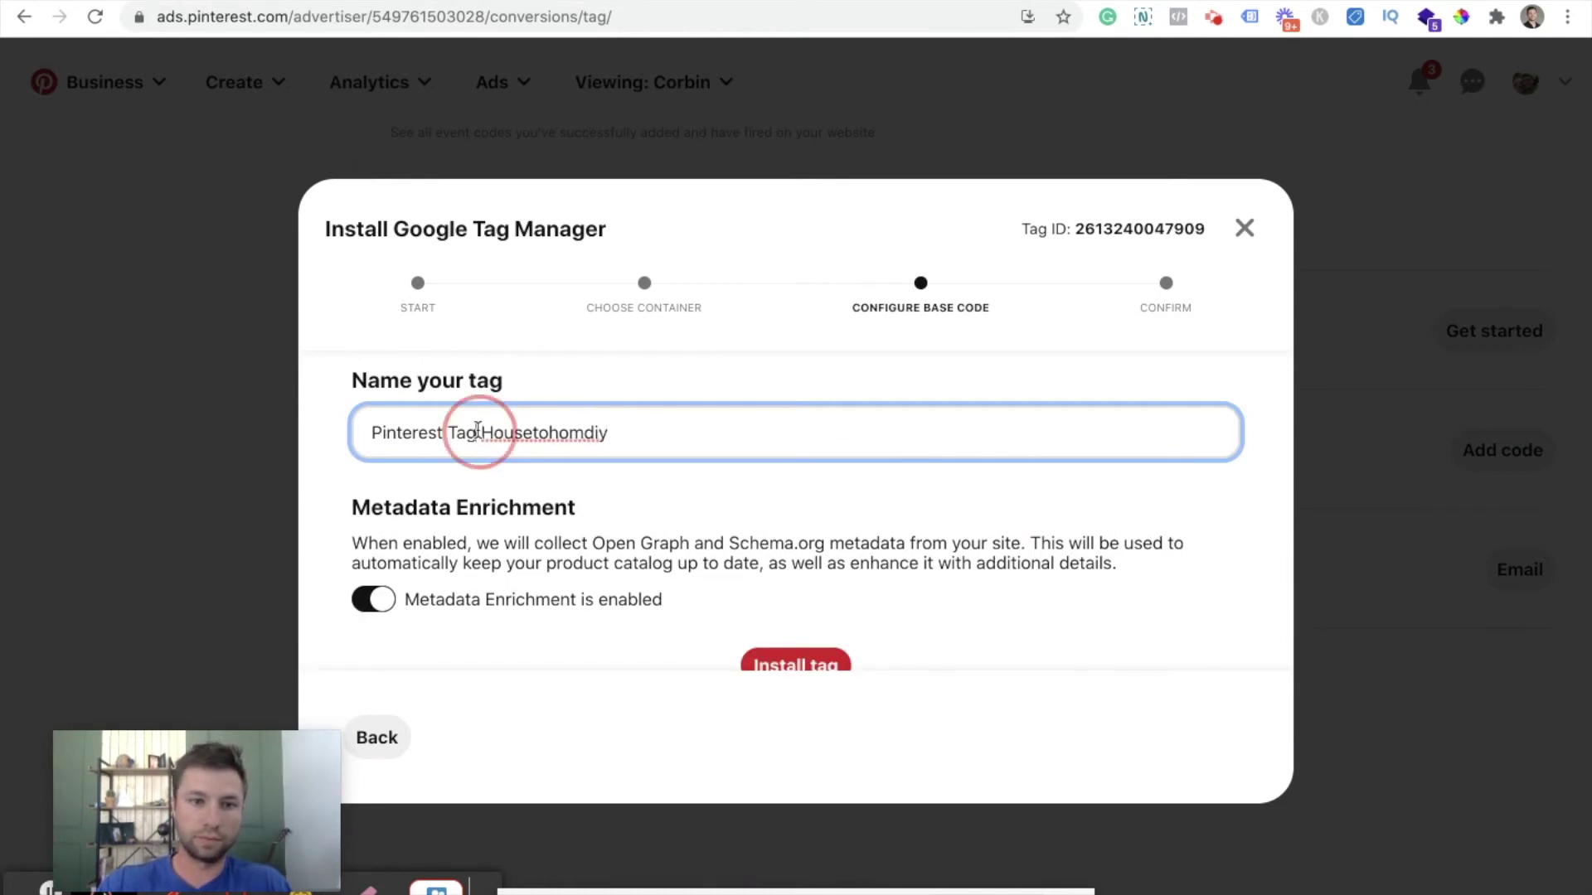
pyautogui.write('-')
pyautogui.press('BackSpace')
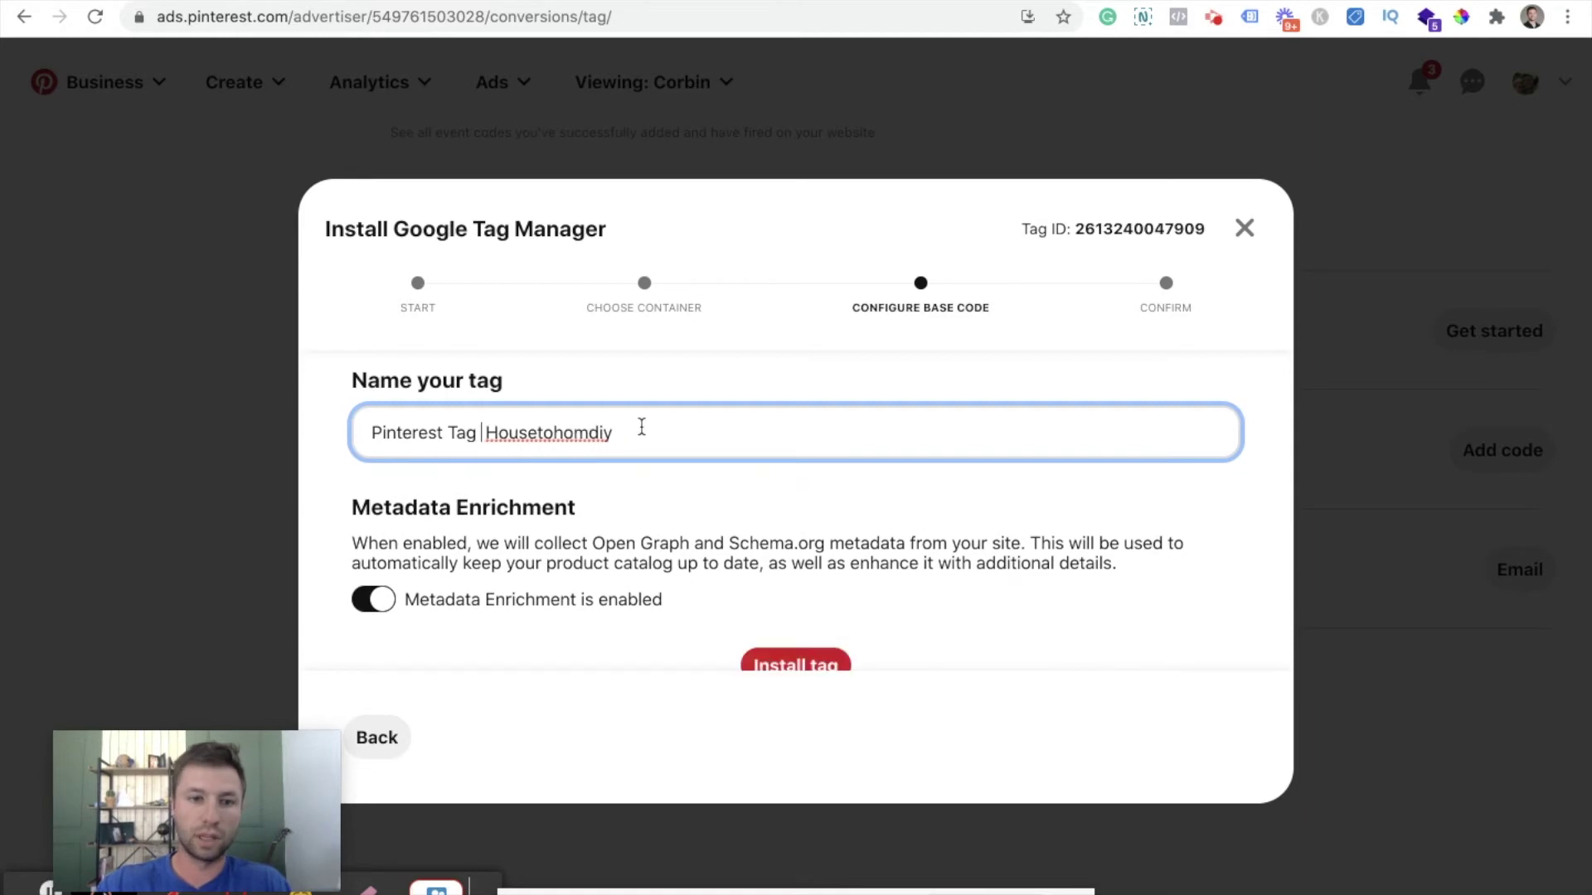
pyautogui.click(668, 592)
pyautogui.scroll(-1, 580, 572)
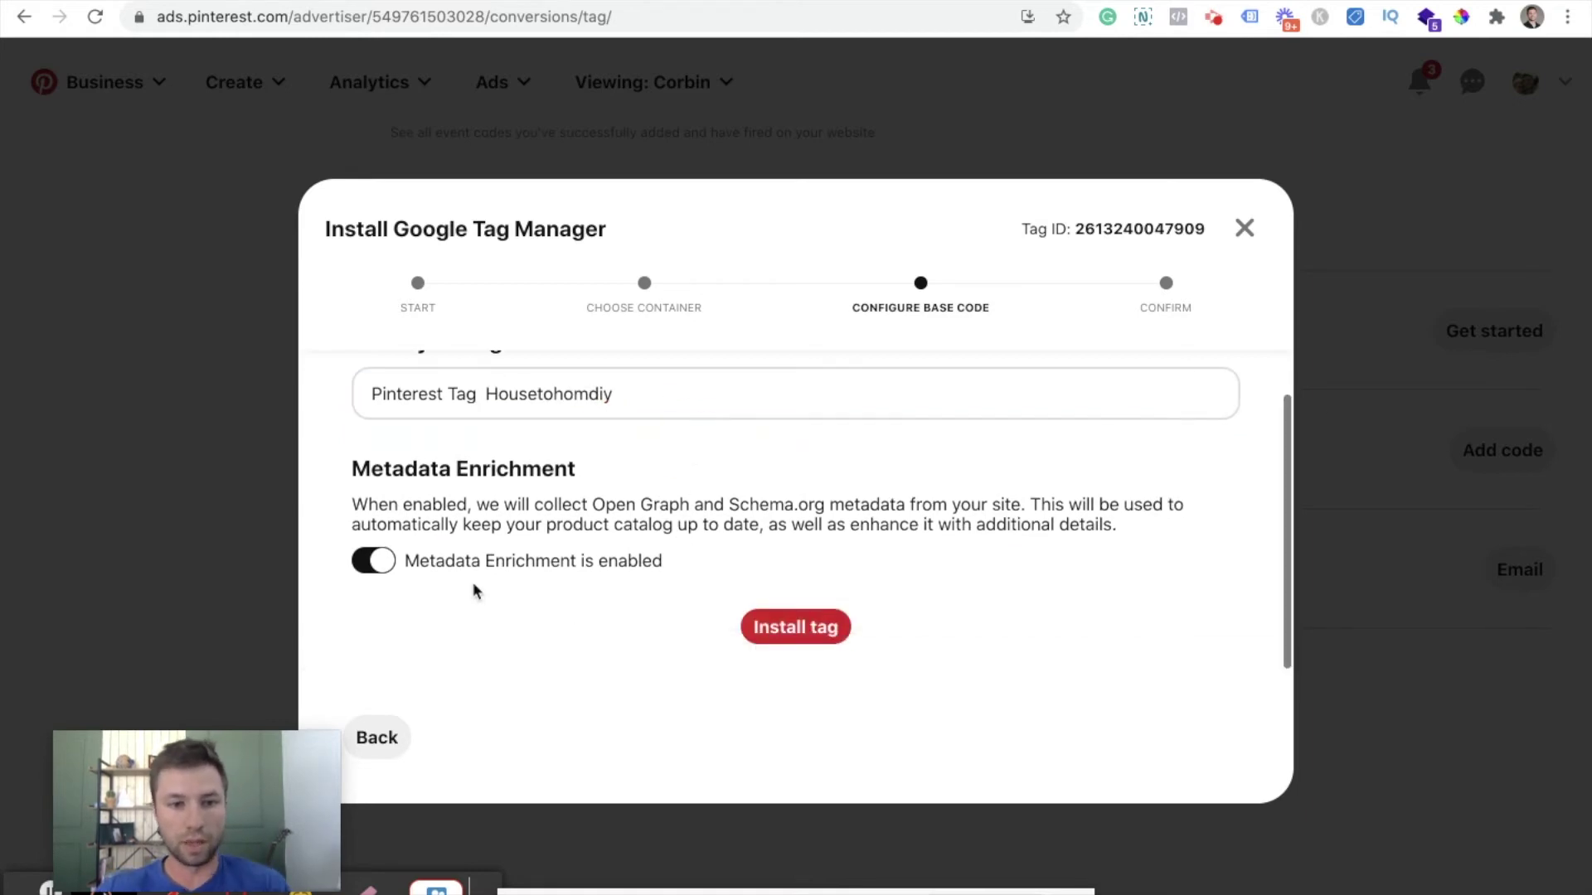
# Step: Install the tag, close the Congratulations screen, and review the 10-minute detection note on Conversions
pyautogui.click(789, 627)
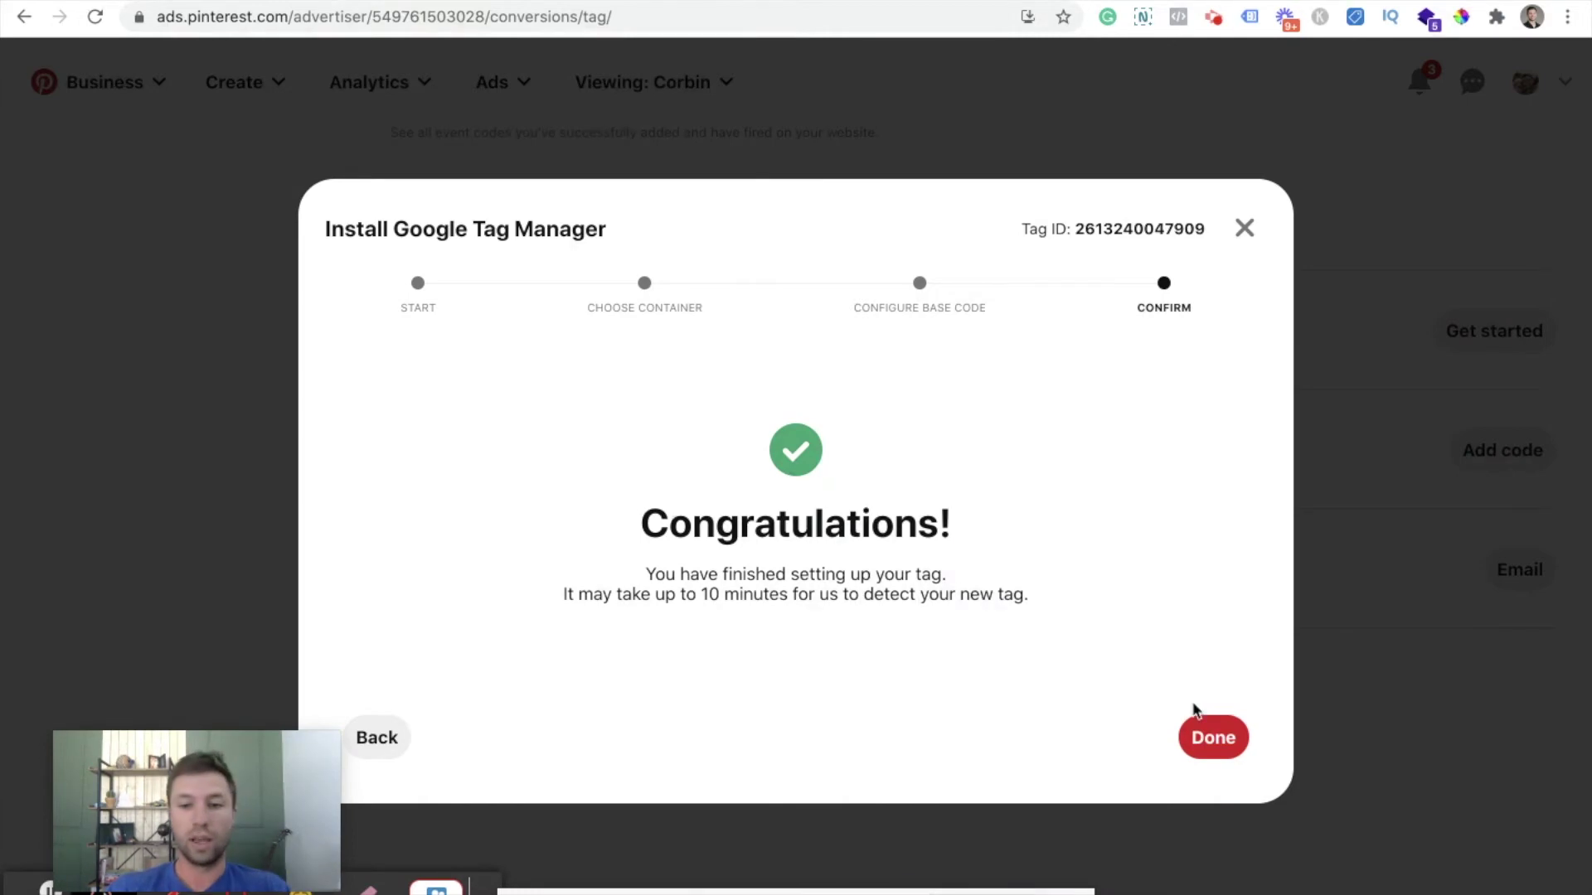
pyautogui.click(1210, 738)
pyautogui.scroll(5, 836, 405)
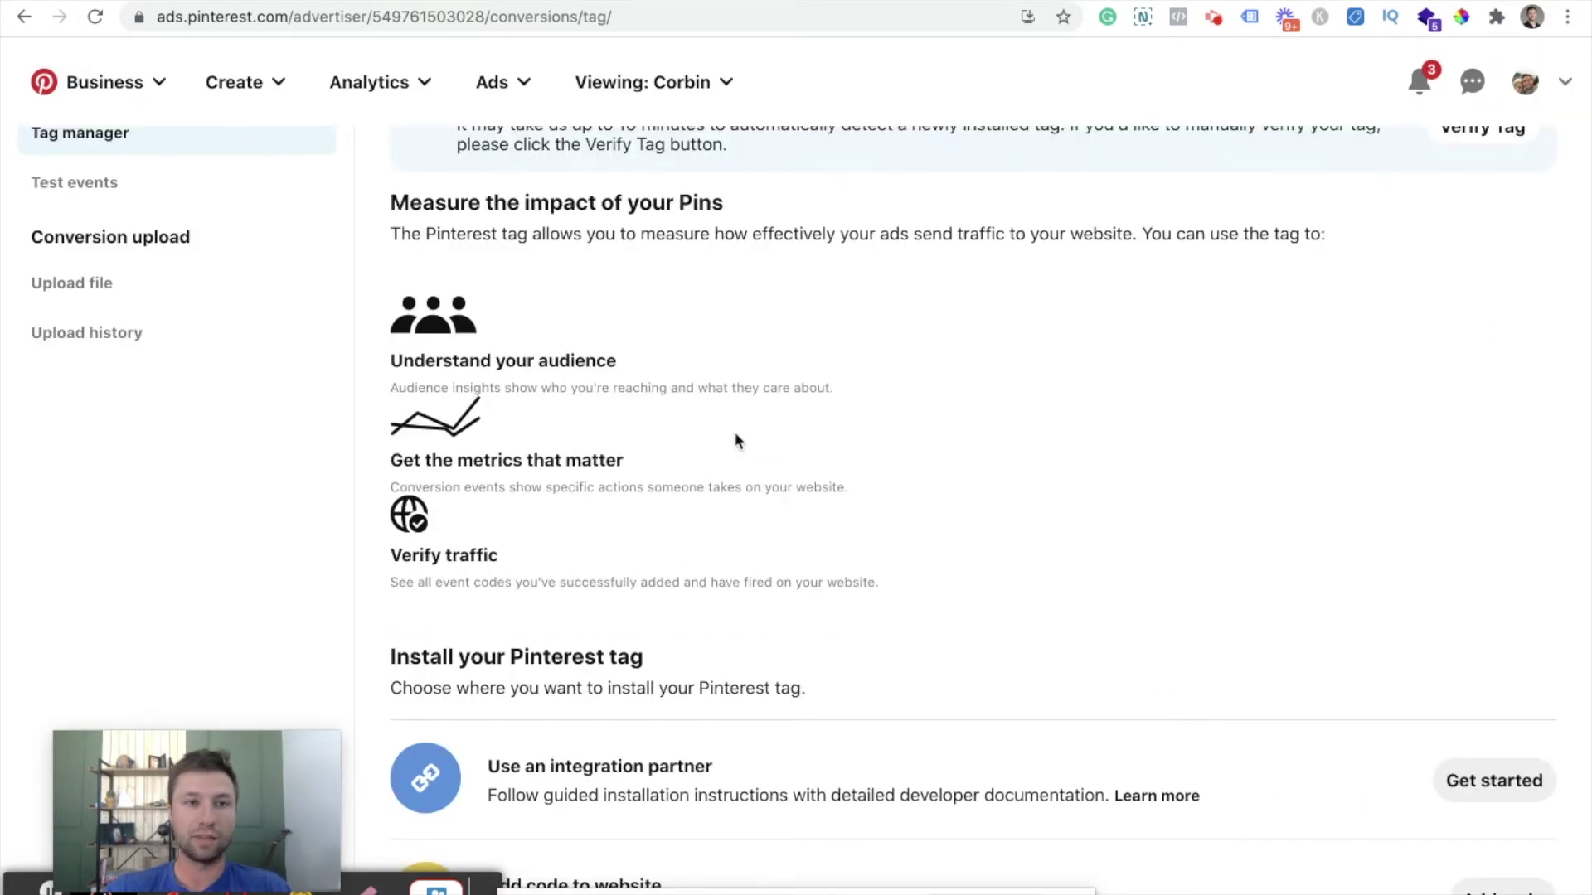
pyautogui.scroll(3, 685, 477)
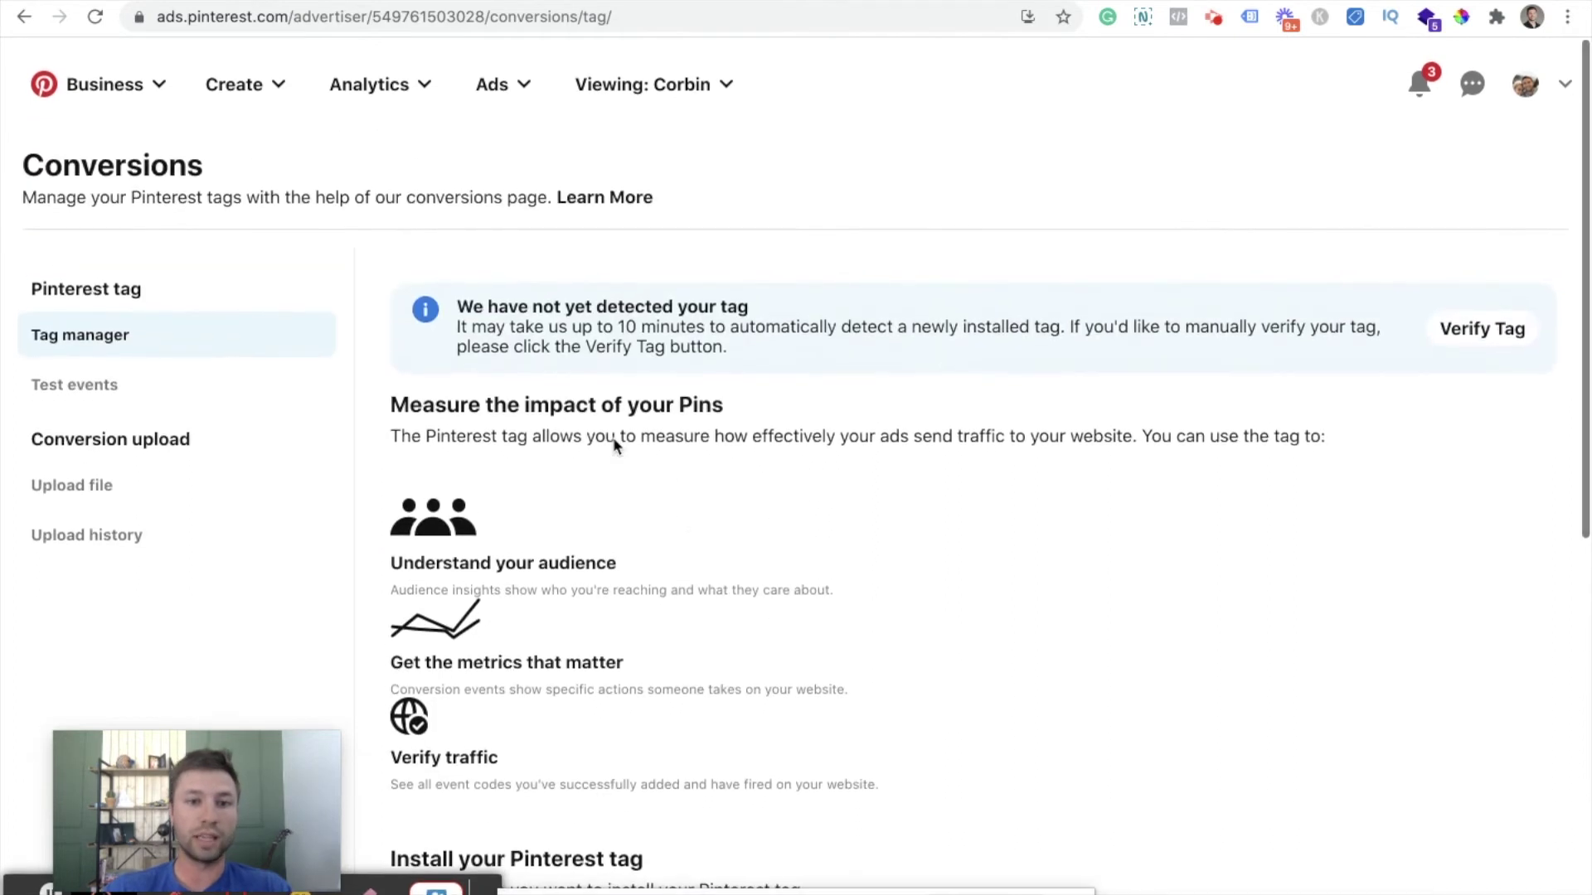
pyautogui.moveTo(459, 325); pyautogui.dragTo(747, 349)
# Step: Go to Test events via the Conversions sidebar, returning from tag setup, to see no tag activity yet
pyautogui.click(746, 348)
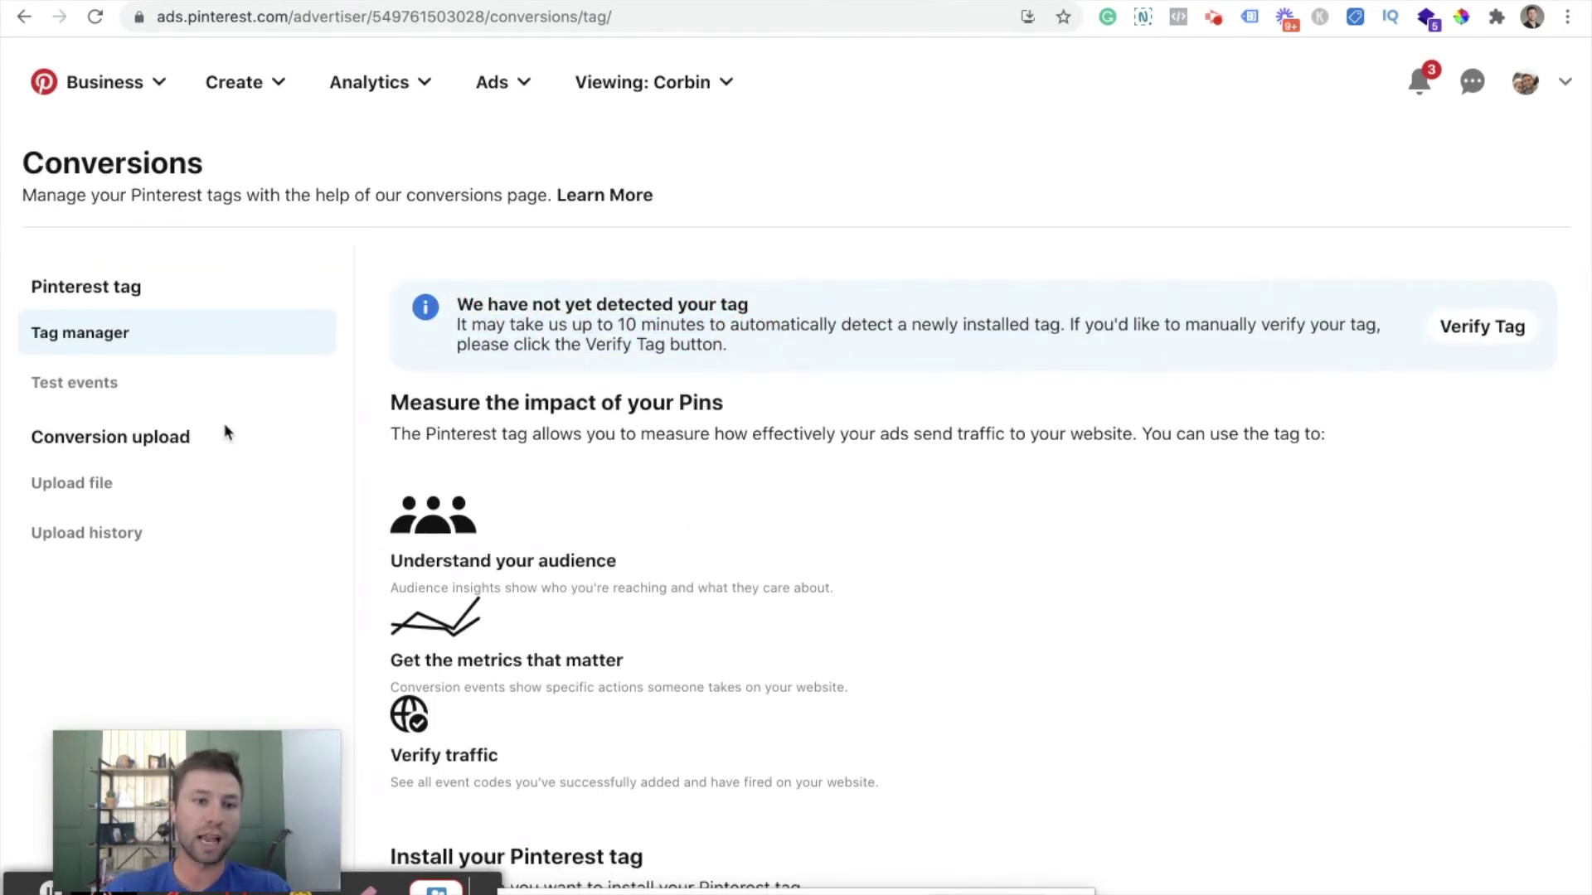
pyautogui.click(145, 388)
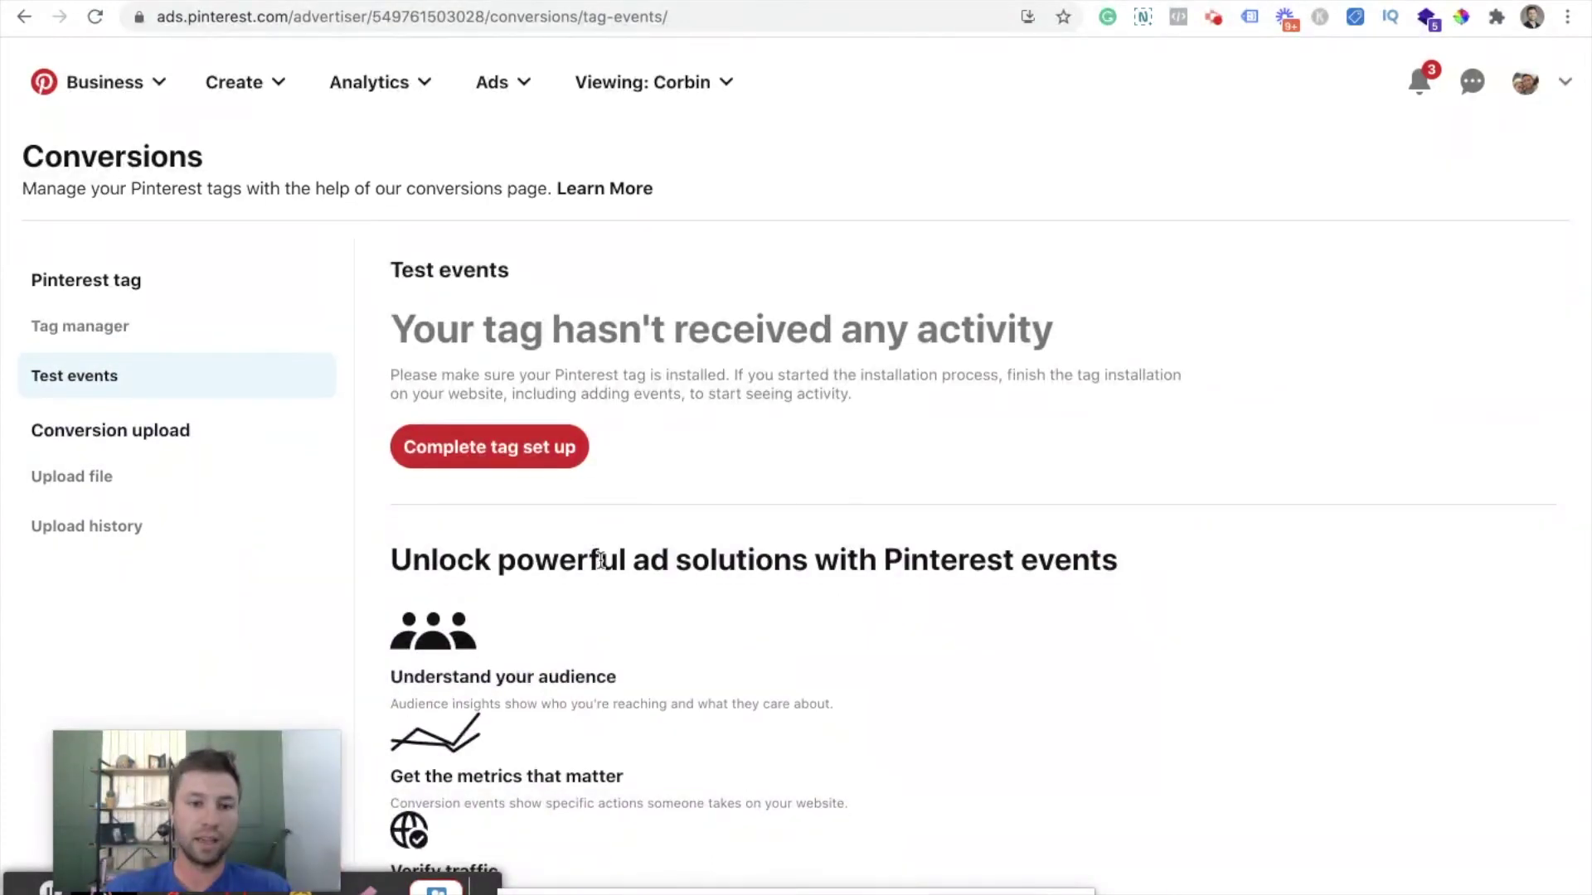
pyautogui.scroll(-2, 601, 560)
pyautogui.scroll(2, 602, 559)
pyautogui.scroll(-2, 520, 426)
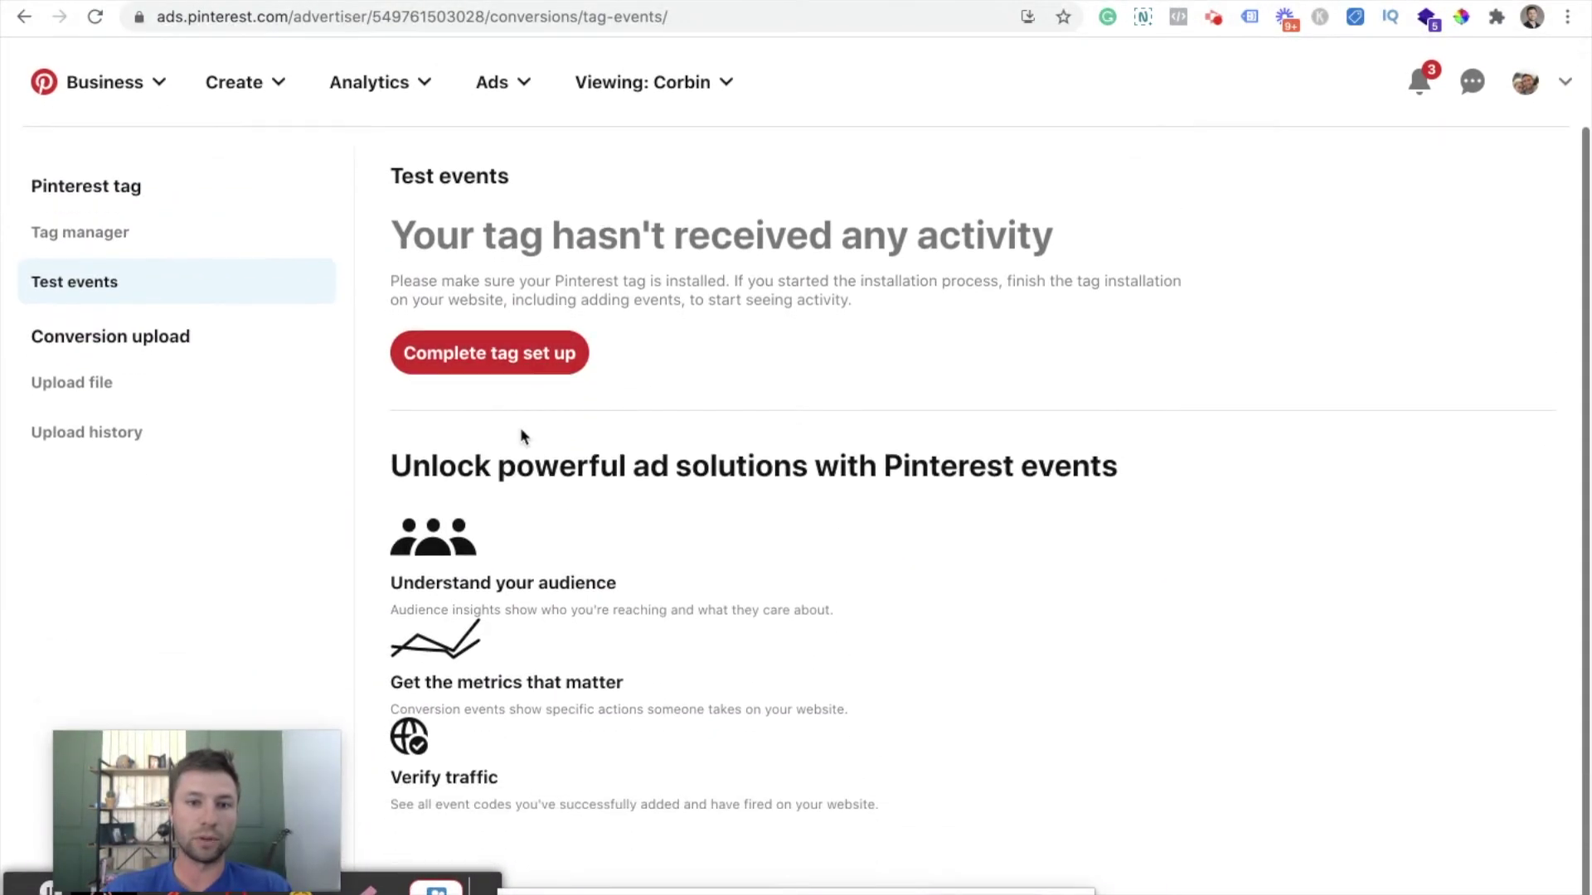
pyautogui.click(480, 356)
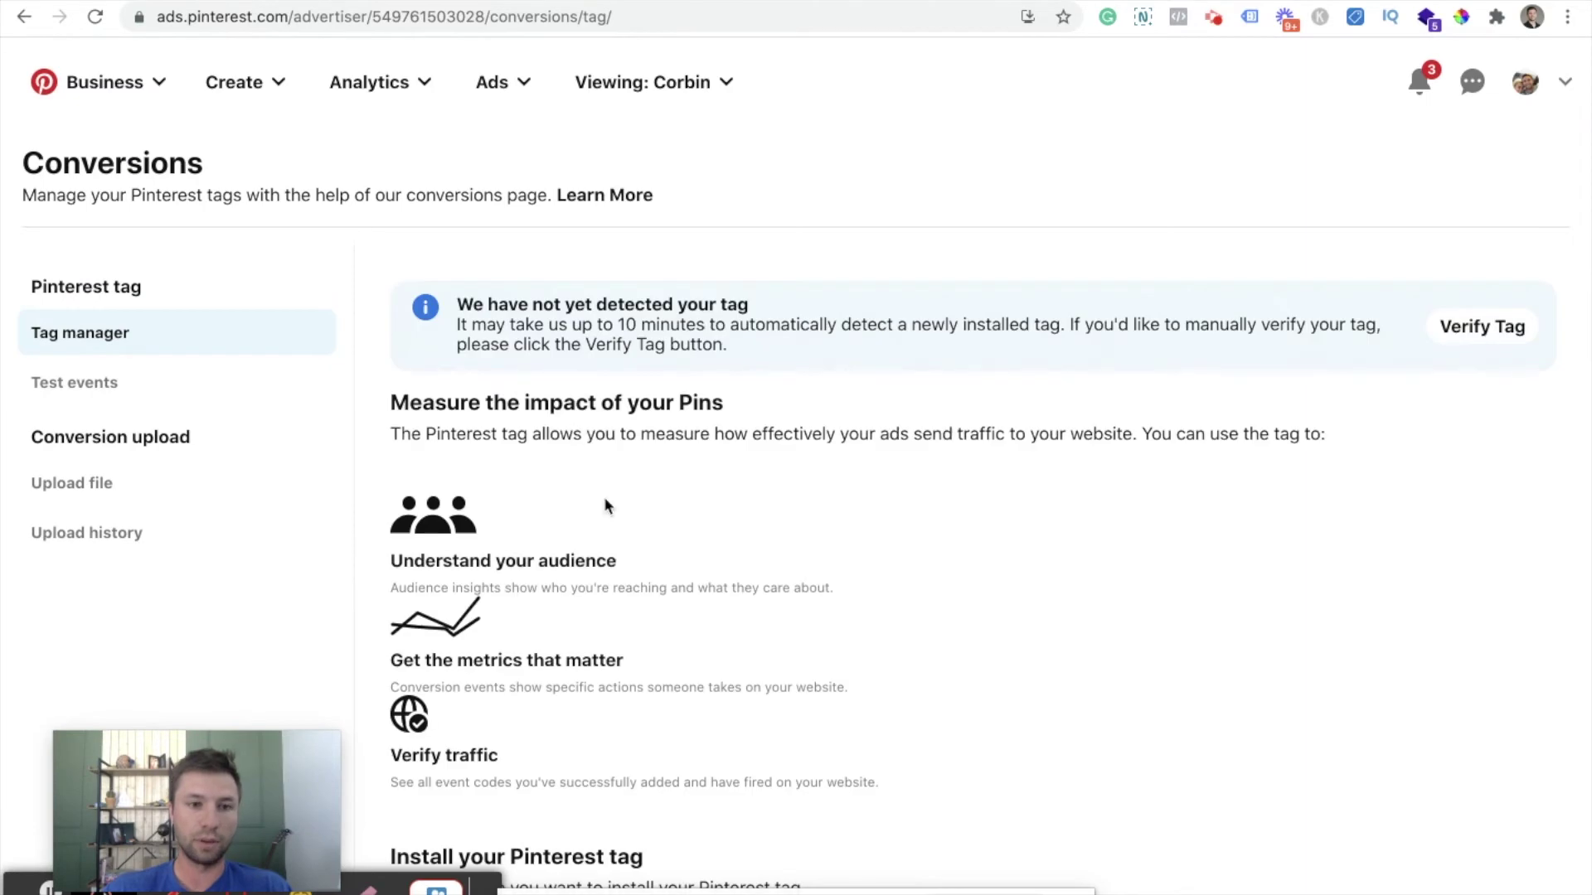
pyautogui.scroll(-9, 604, 495)
pyautogui.scroll(9, 603, 496)
pyautogui.click(130, 386)
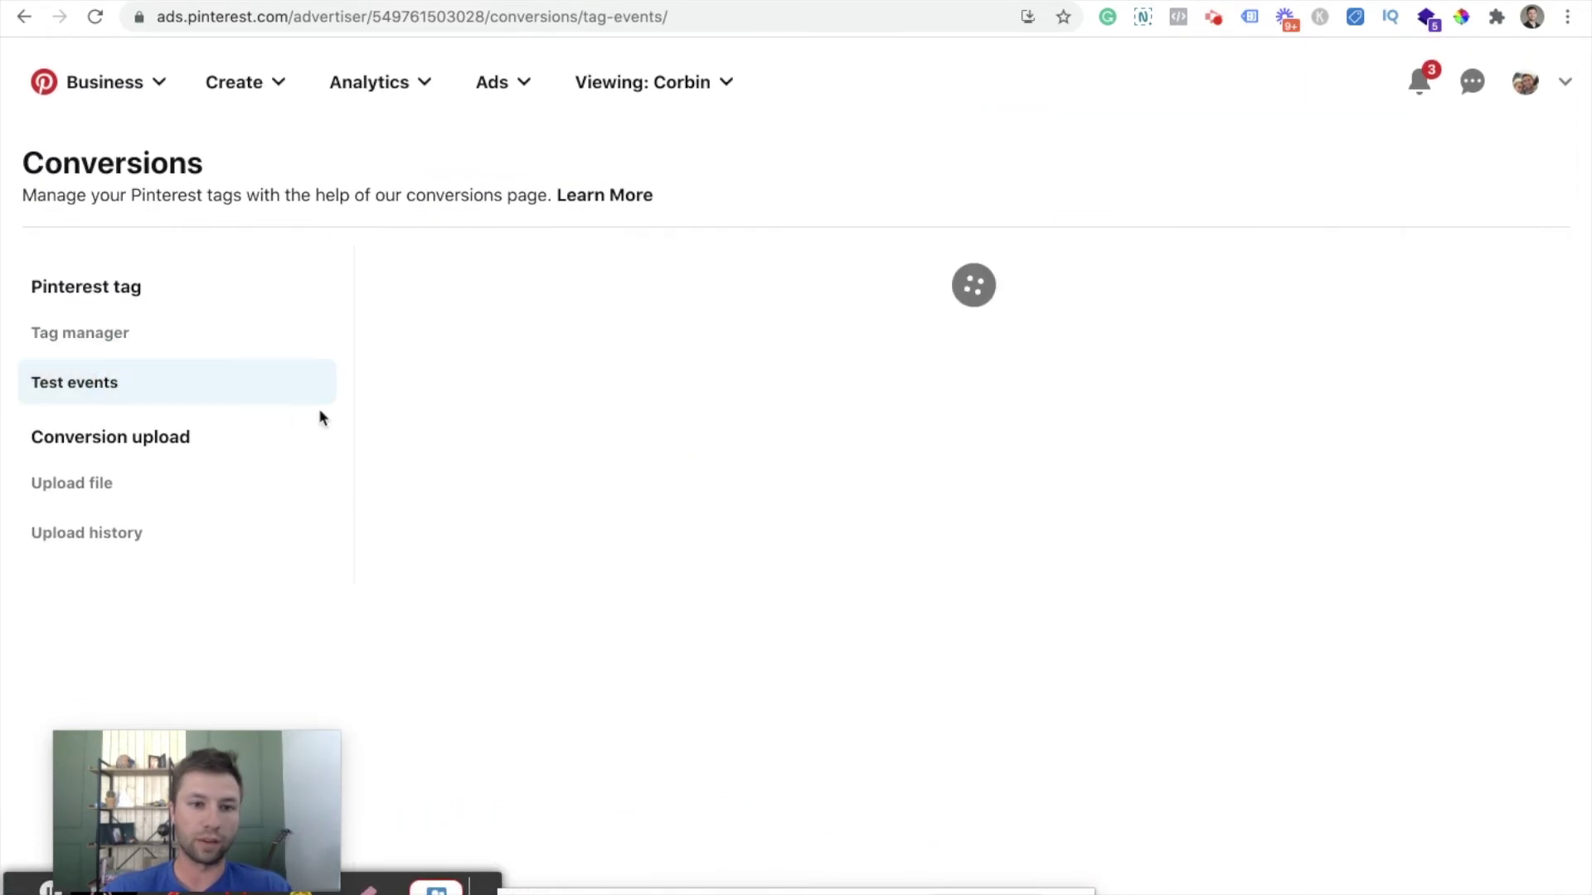
pyautogui.scroll(-2, 610, 609)
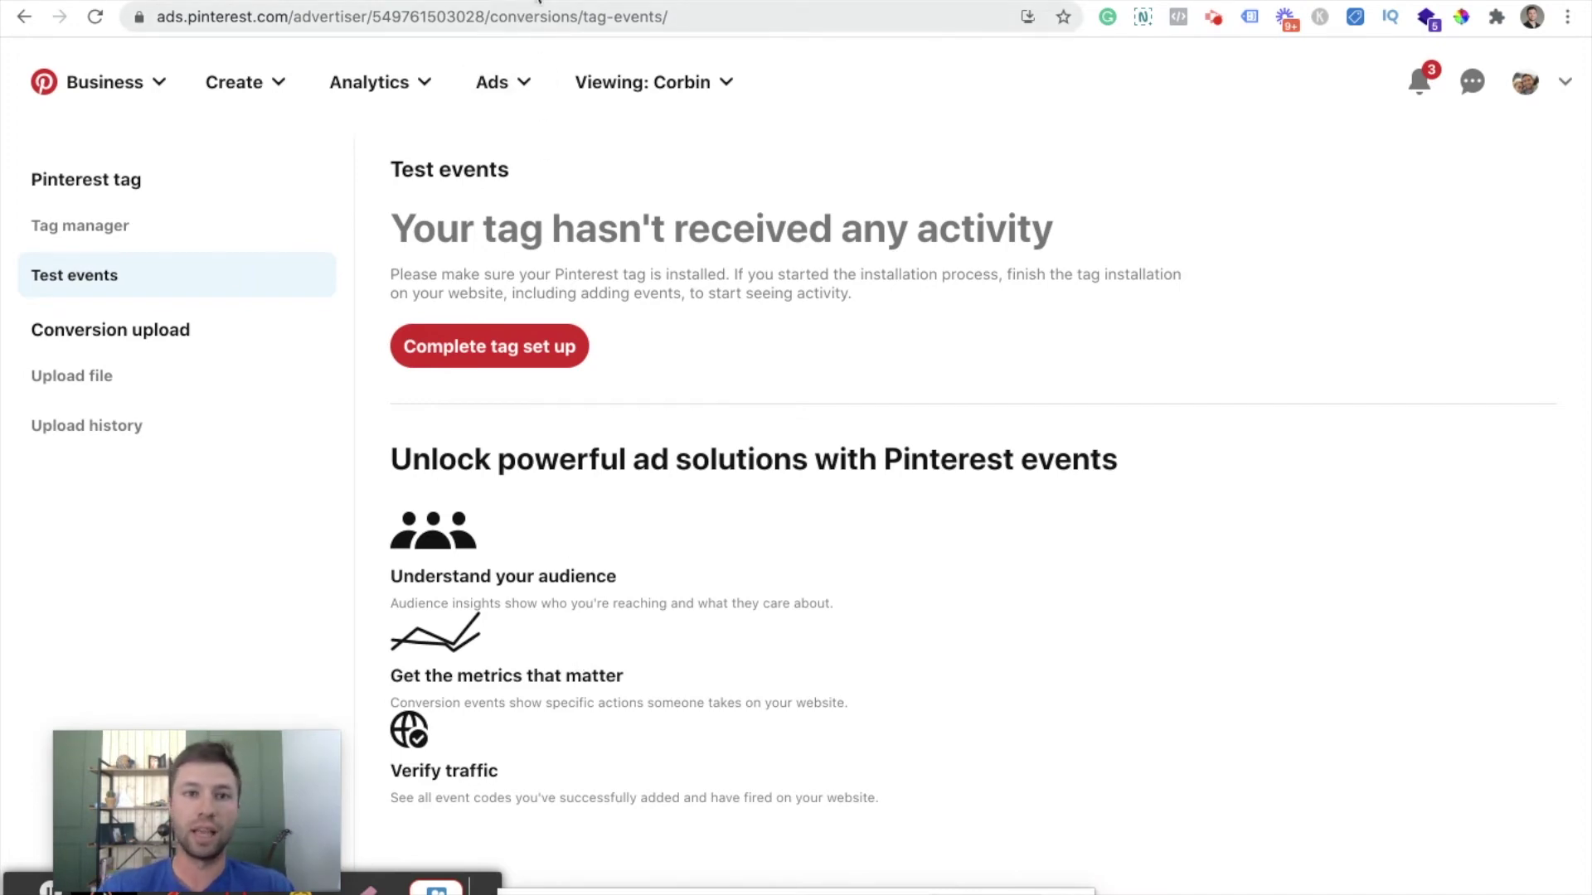
# Step: Search Google for 'pinterest tag helper' in a new tab and open its Chrome Web Store page
pyautogui.press('super+t')
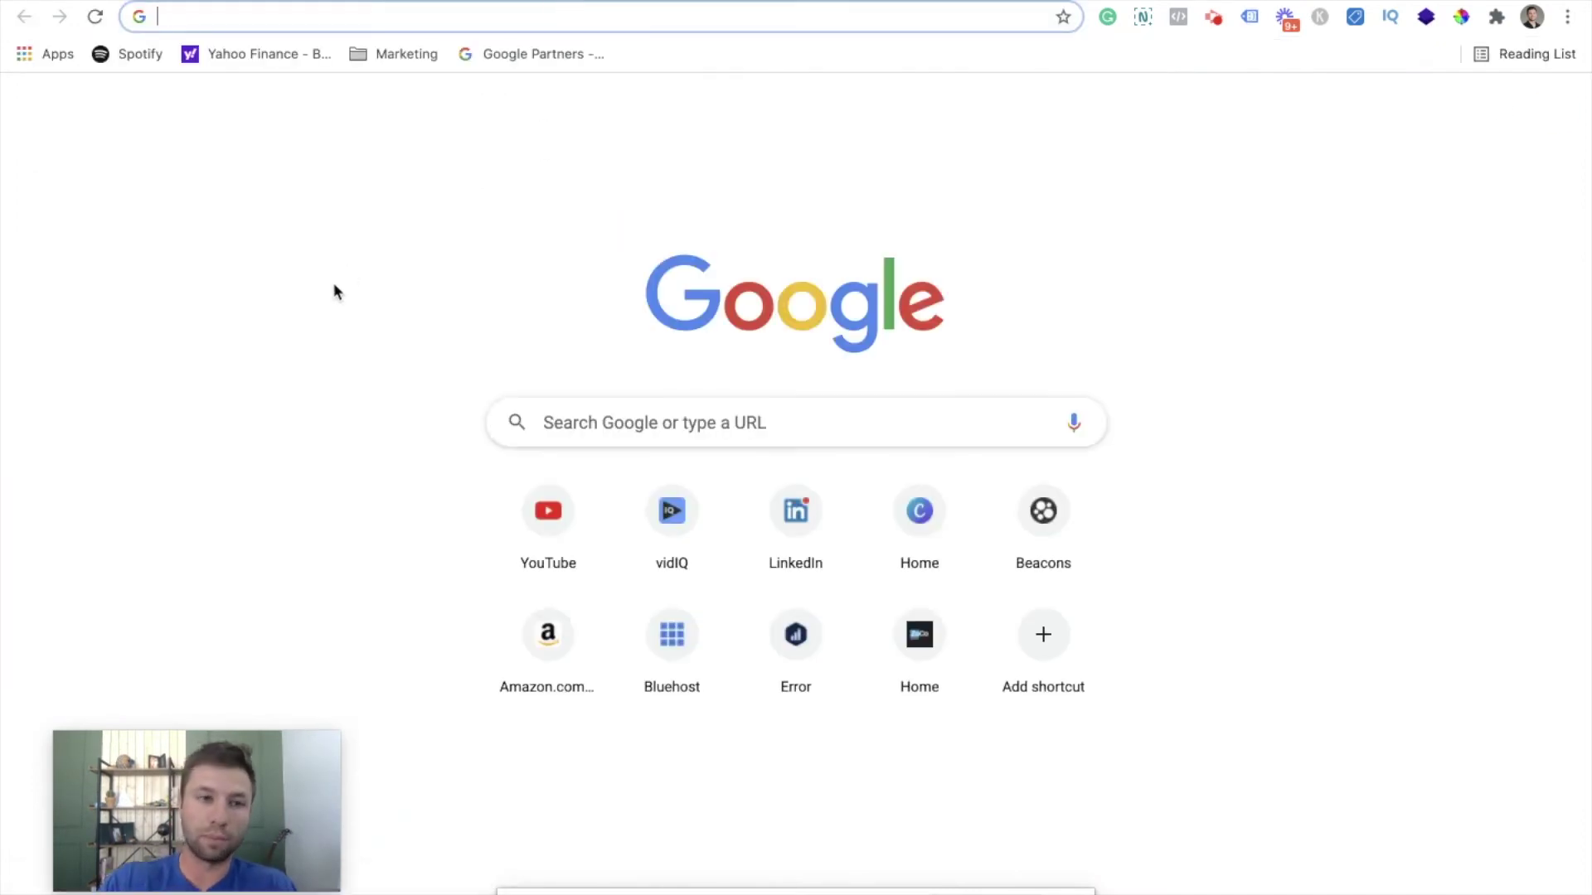
pyautogui.write('pinte')
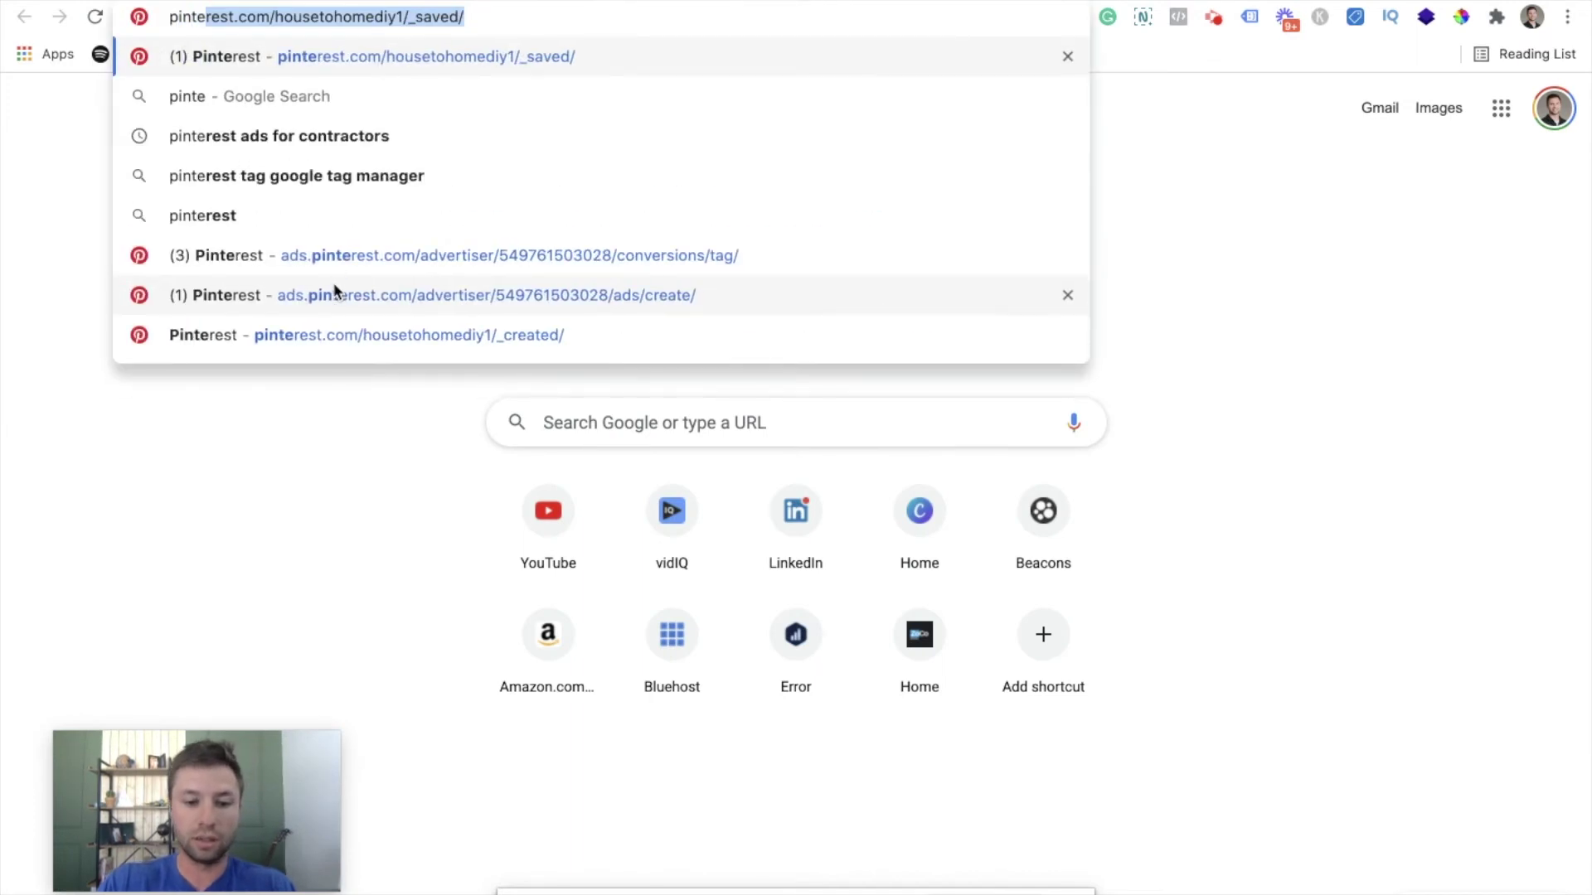
pyautogui.write('rest t')
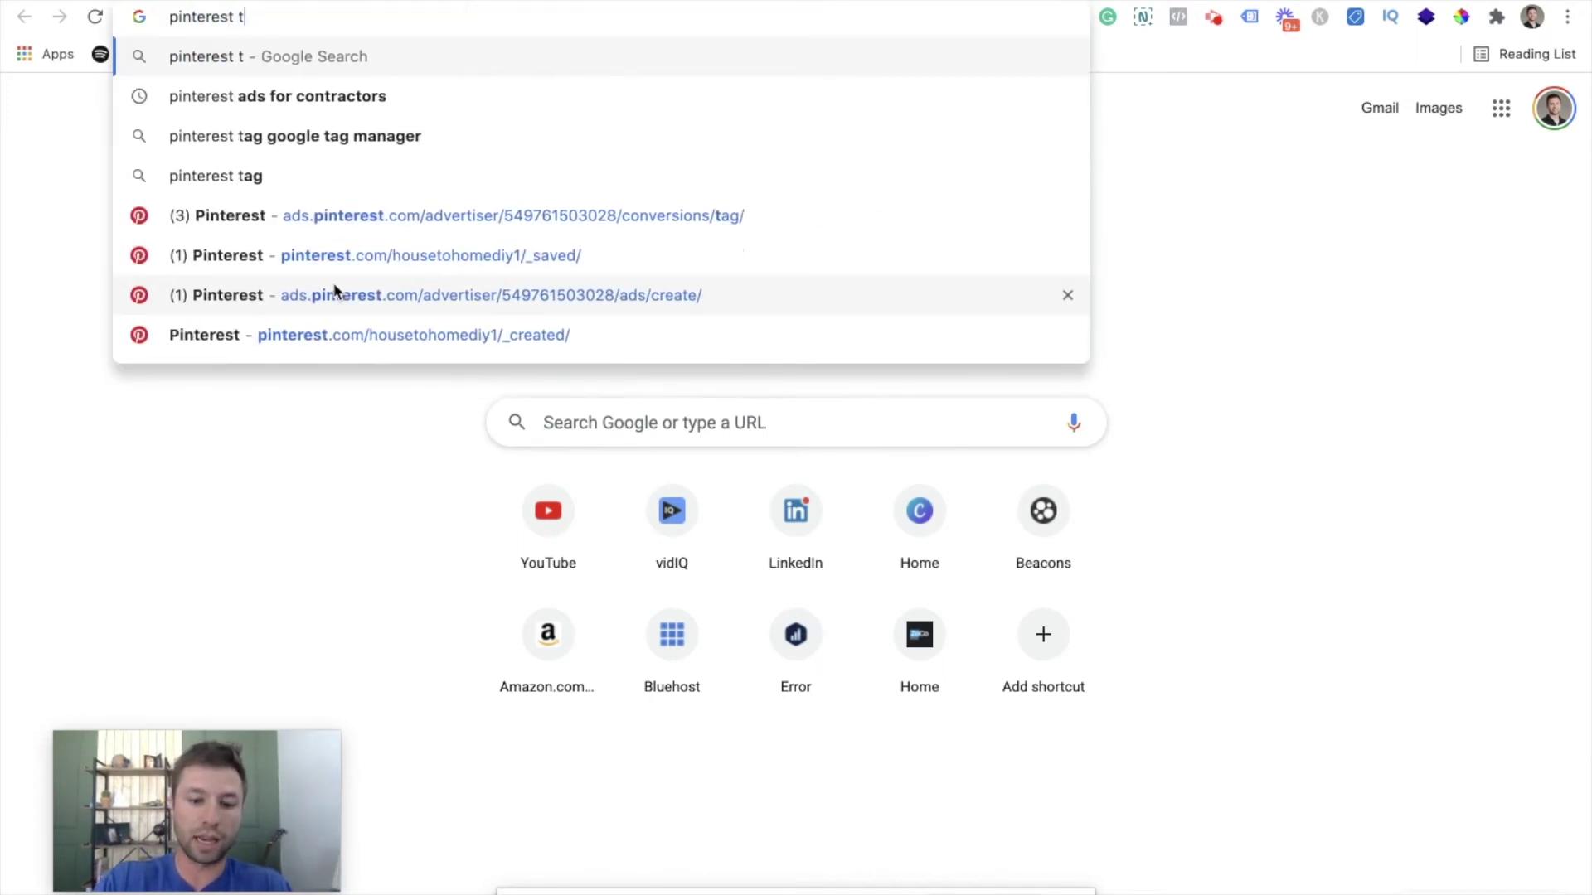
pyautogui.write('ag helper')
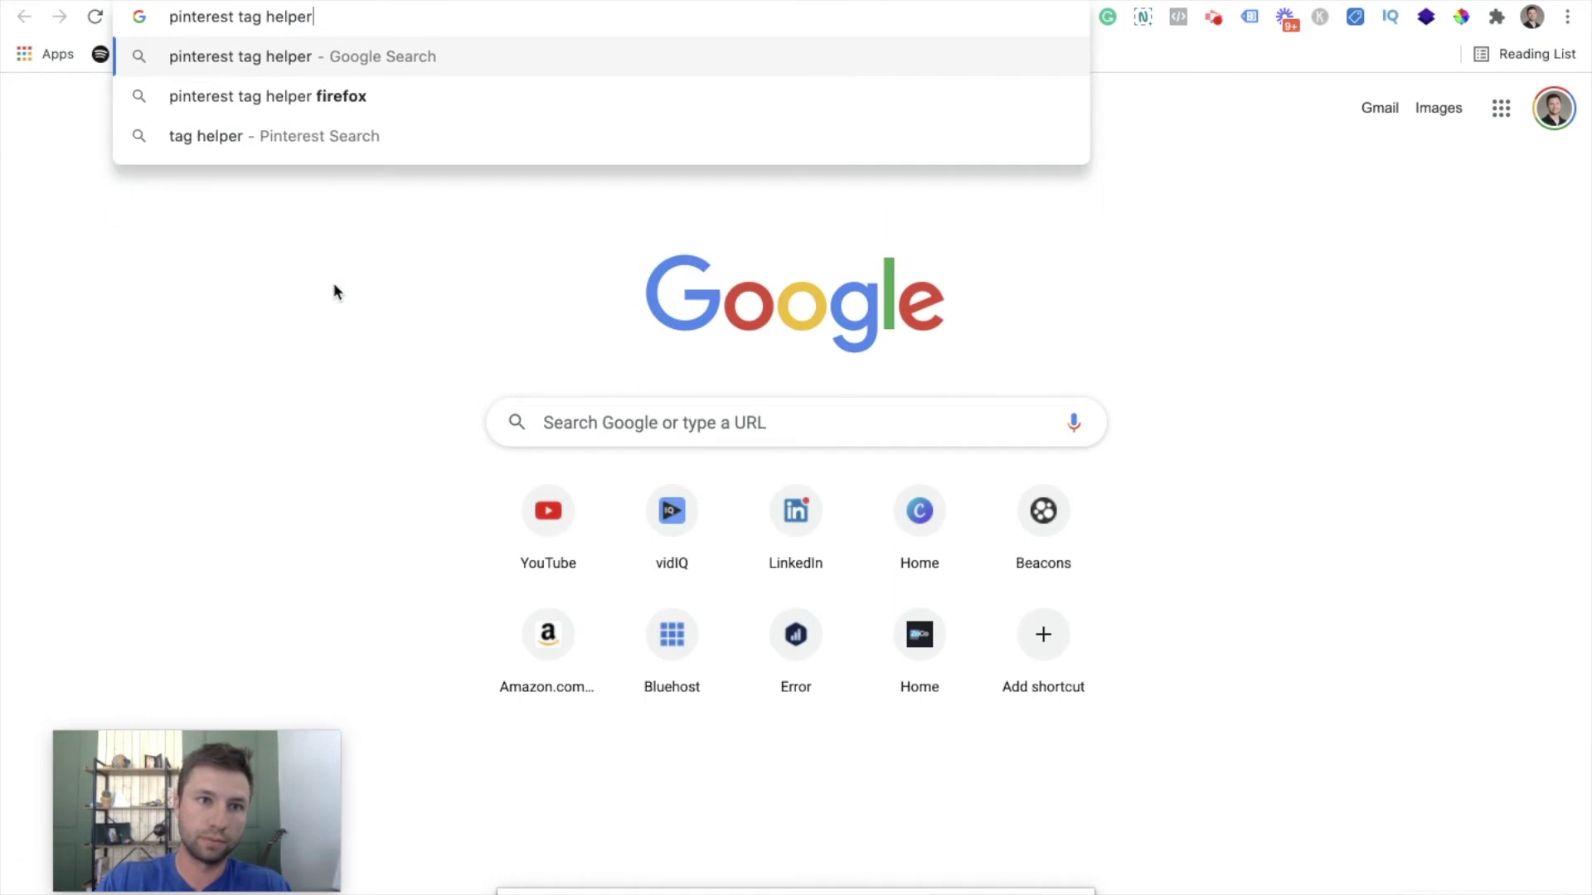
pyautogui.press('Return')
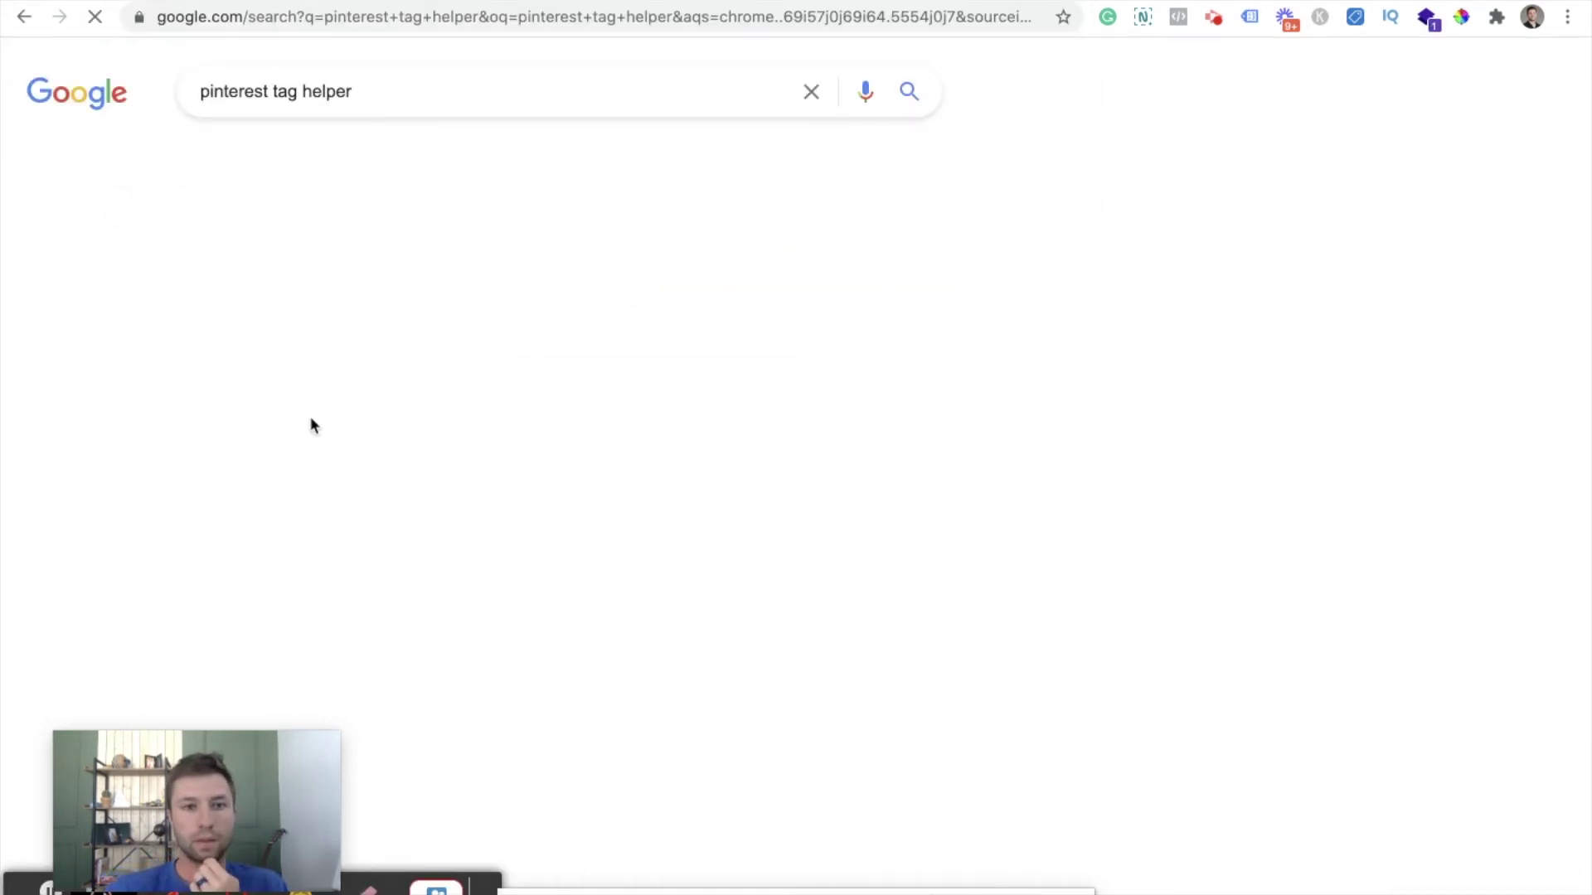
pyautogui.click(274, 290)
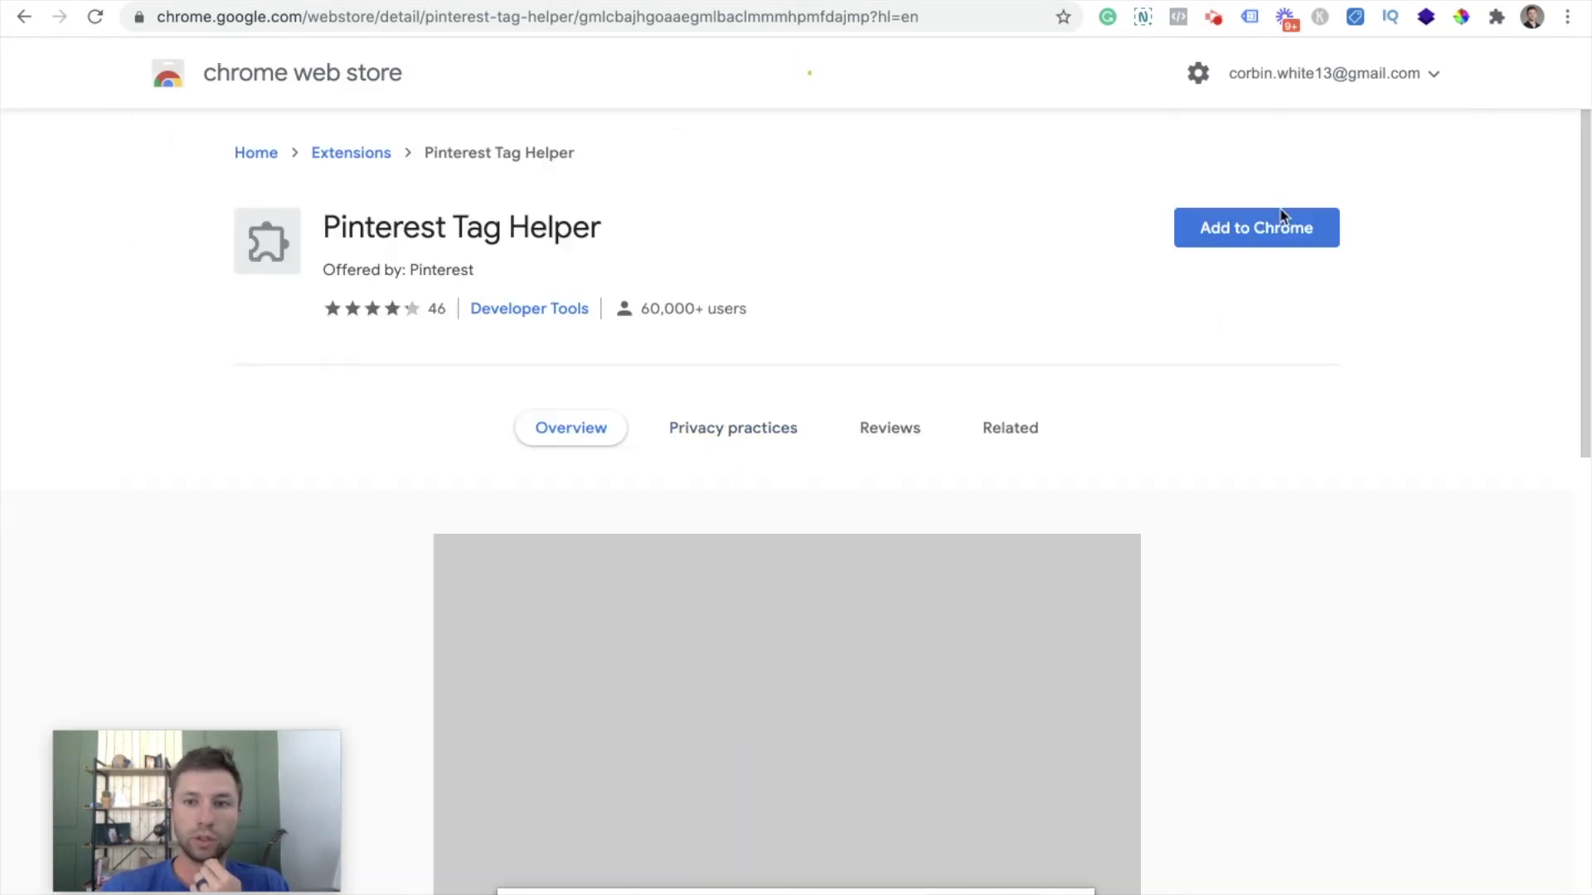
# Step: Add the Pinterest Tag Helper extension to Chrome and pin it in the Extensions menu
pyautogui.click(1244, 236)
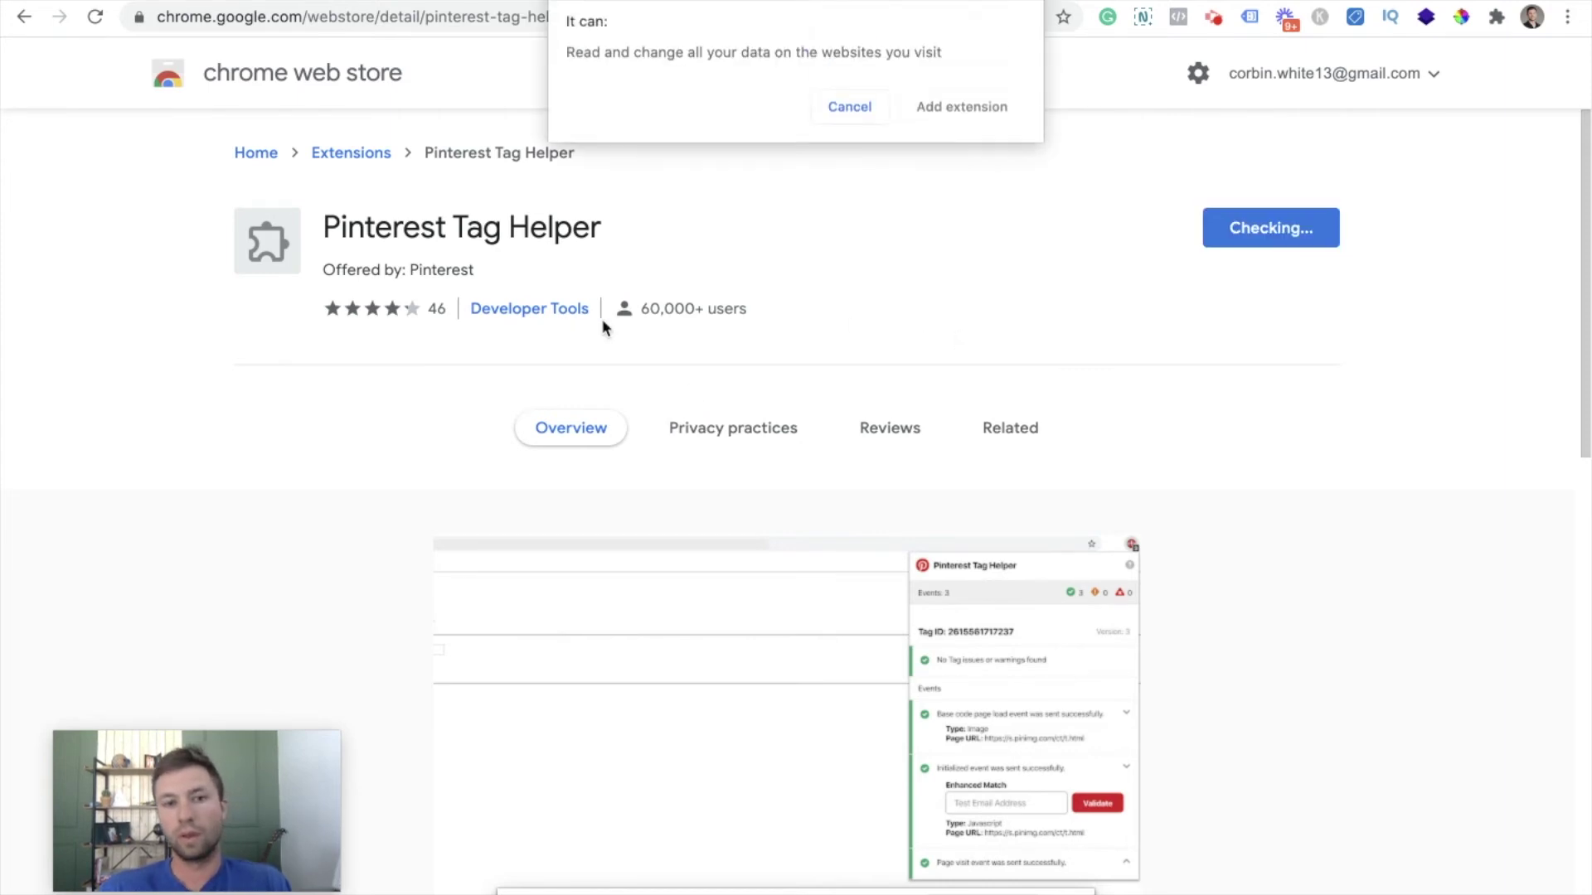
pyautogui.click(953, 112)
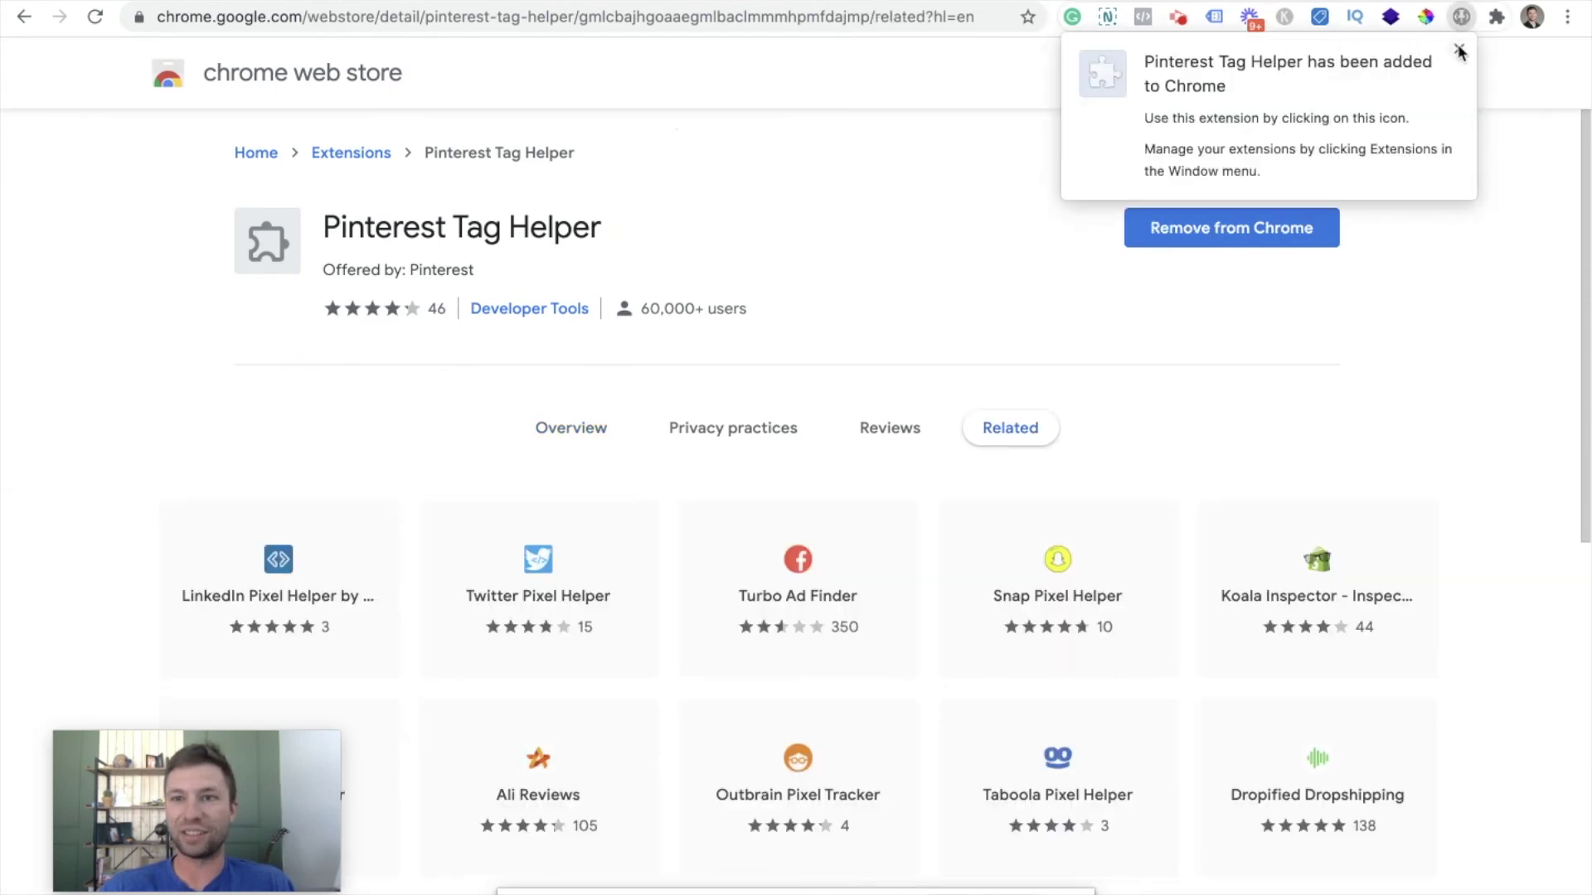
pyautogui.click(1460, 51)
pyautogui.click(1496, 17)
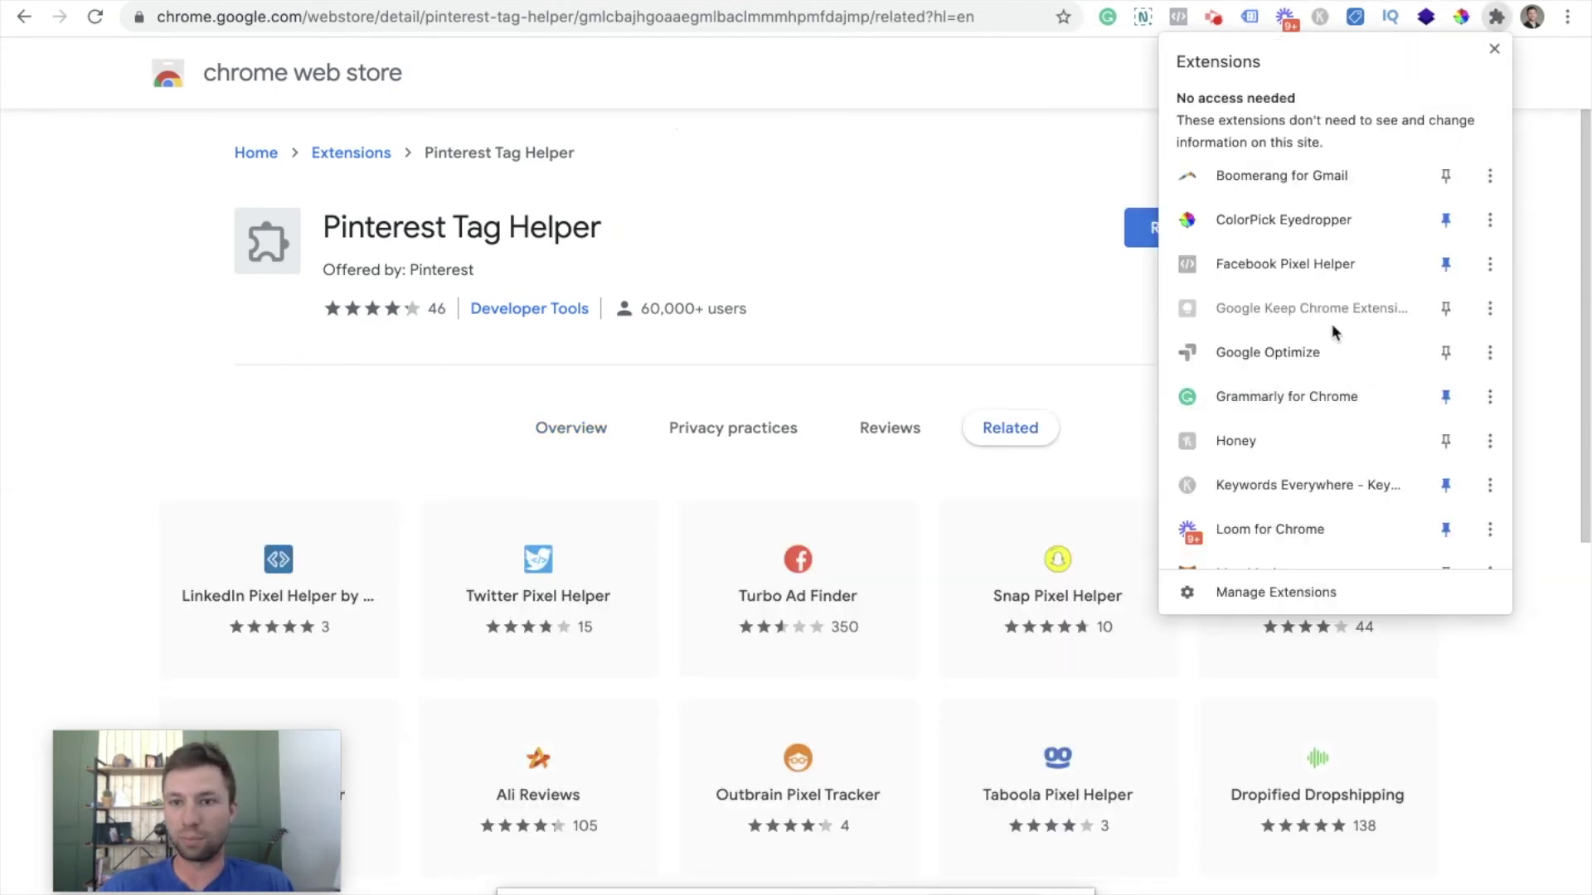
pyautogui.scroll(-7, 1346, 373)
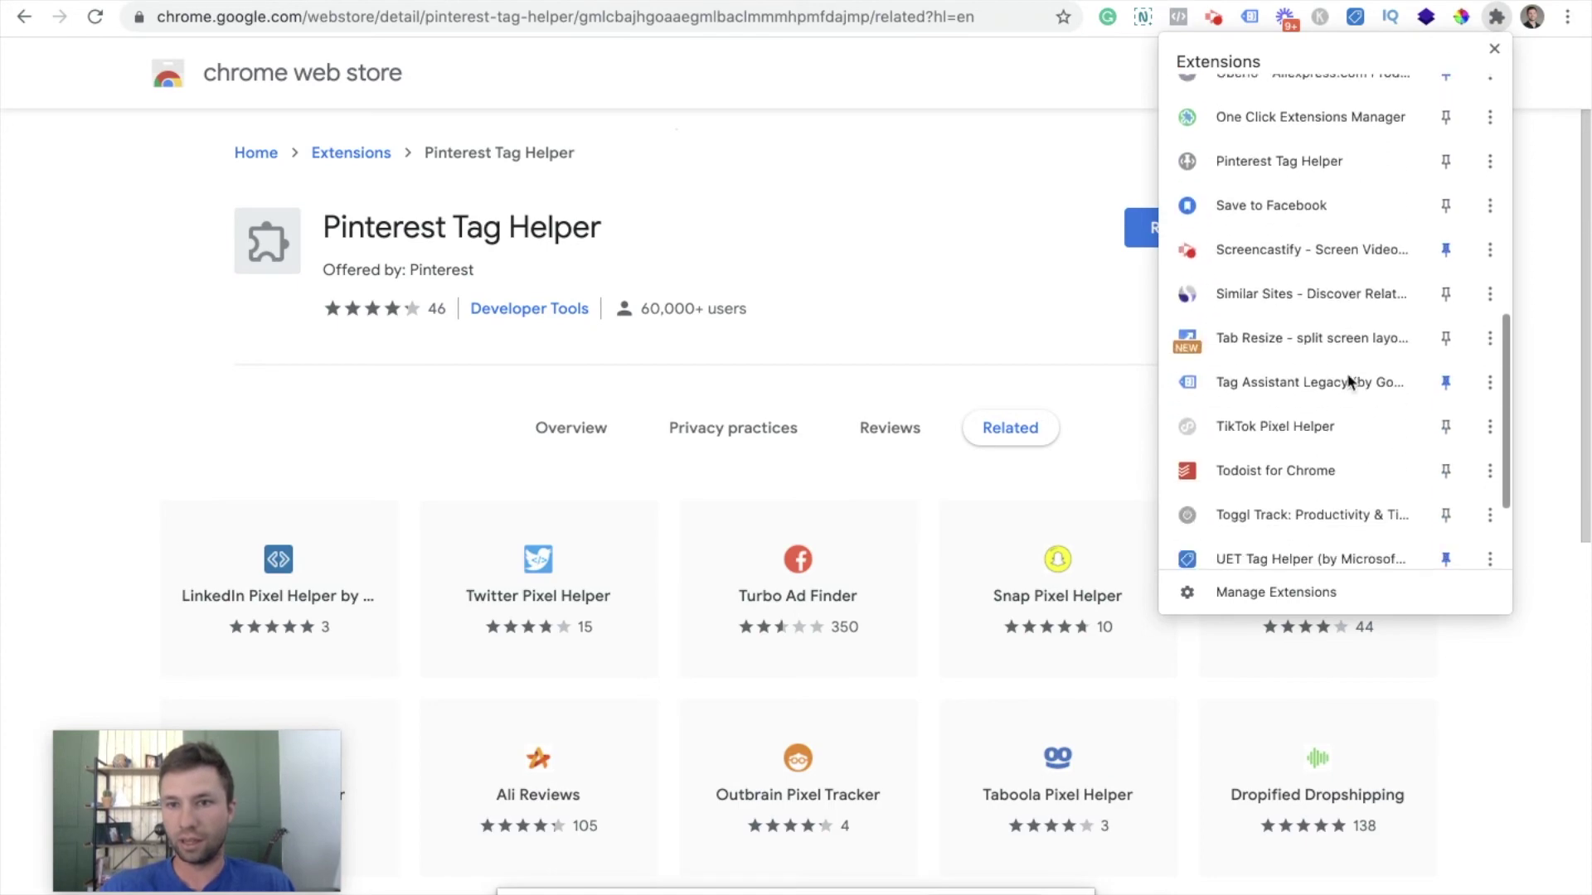
pyautogui.scroll(2, 1349, 382)
pyautogui.click(1441, 217)
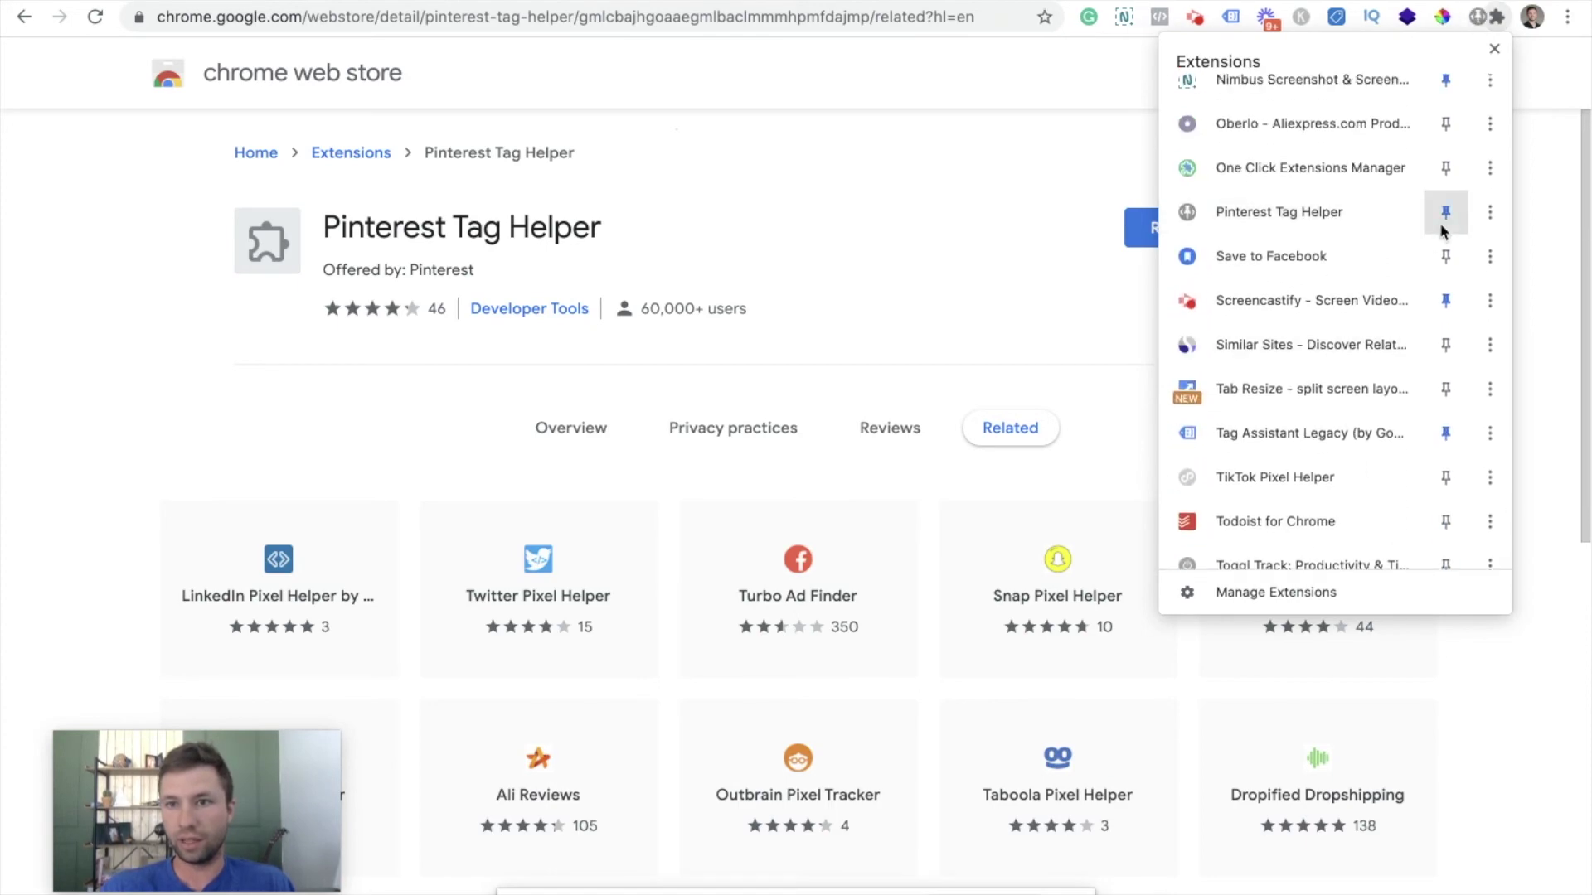
pyautogui.click(1095, 80)
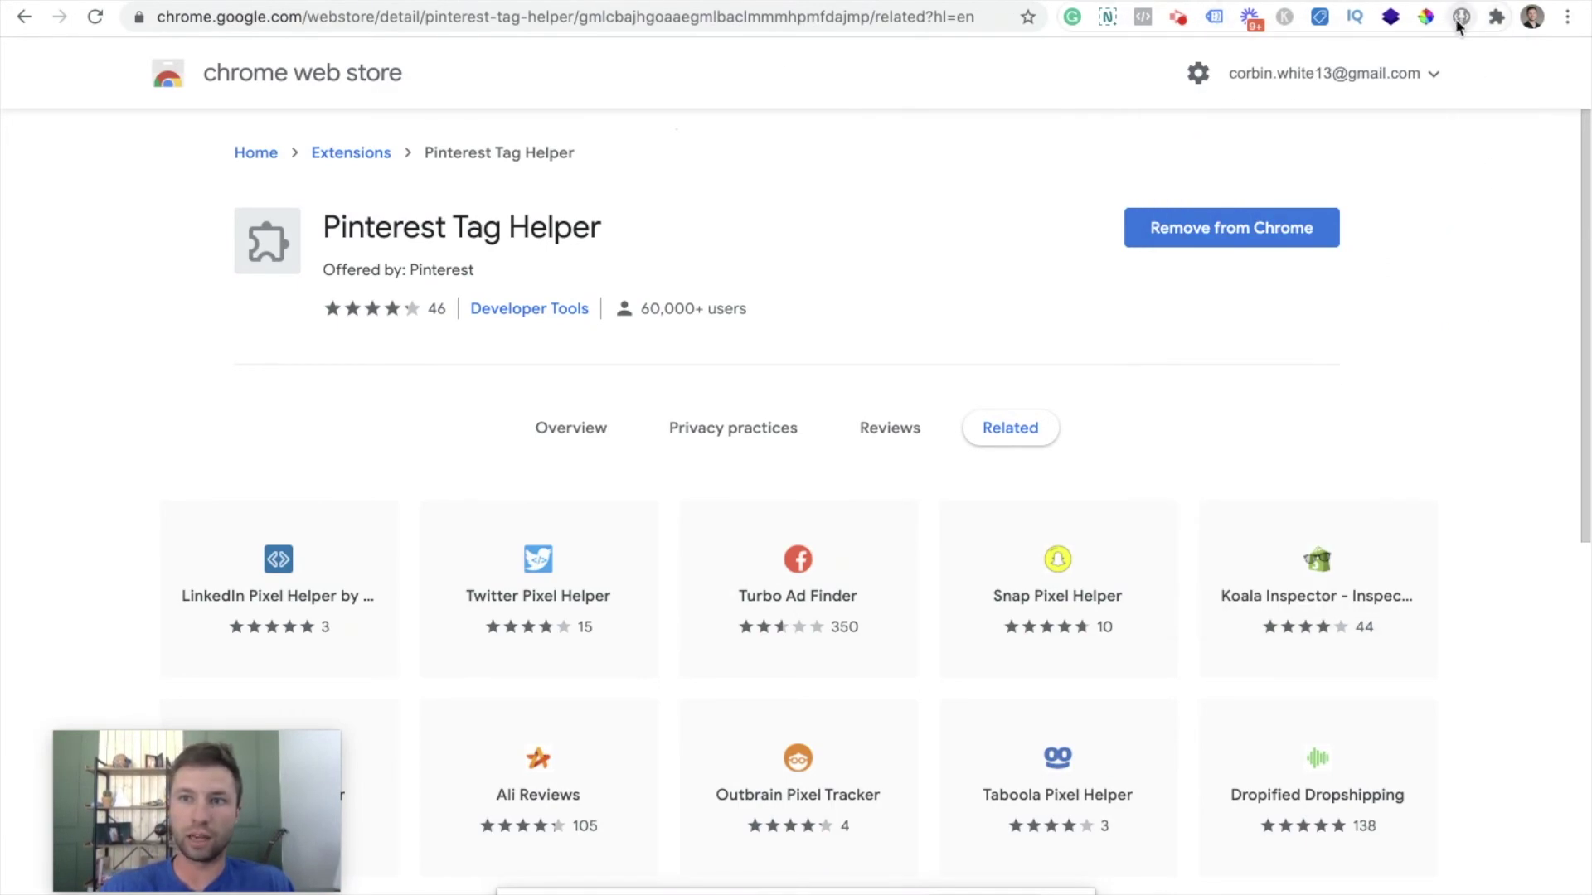
# Step: Open housetohomediy.com in a new tab and close the subscribe popup
pyautogui.press('super+t')
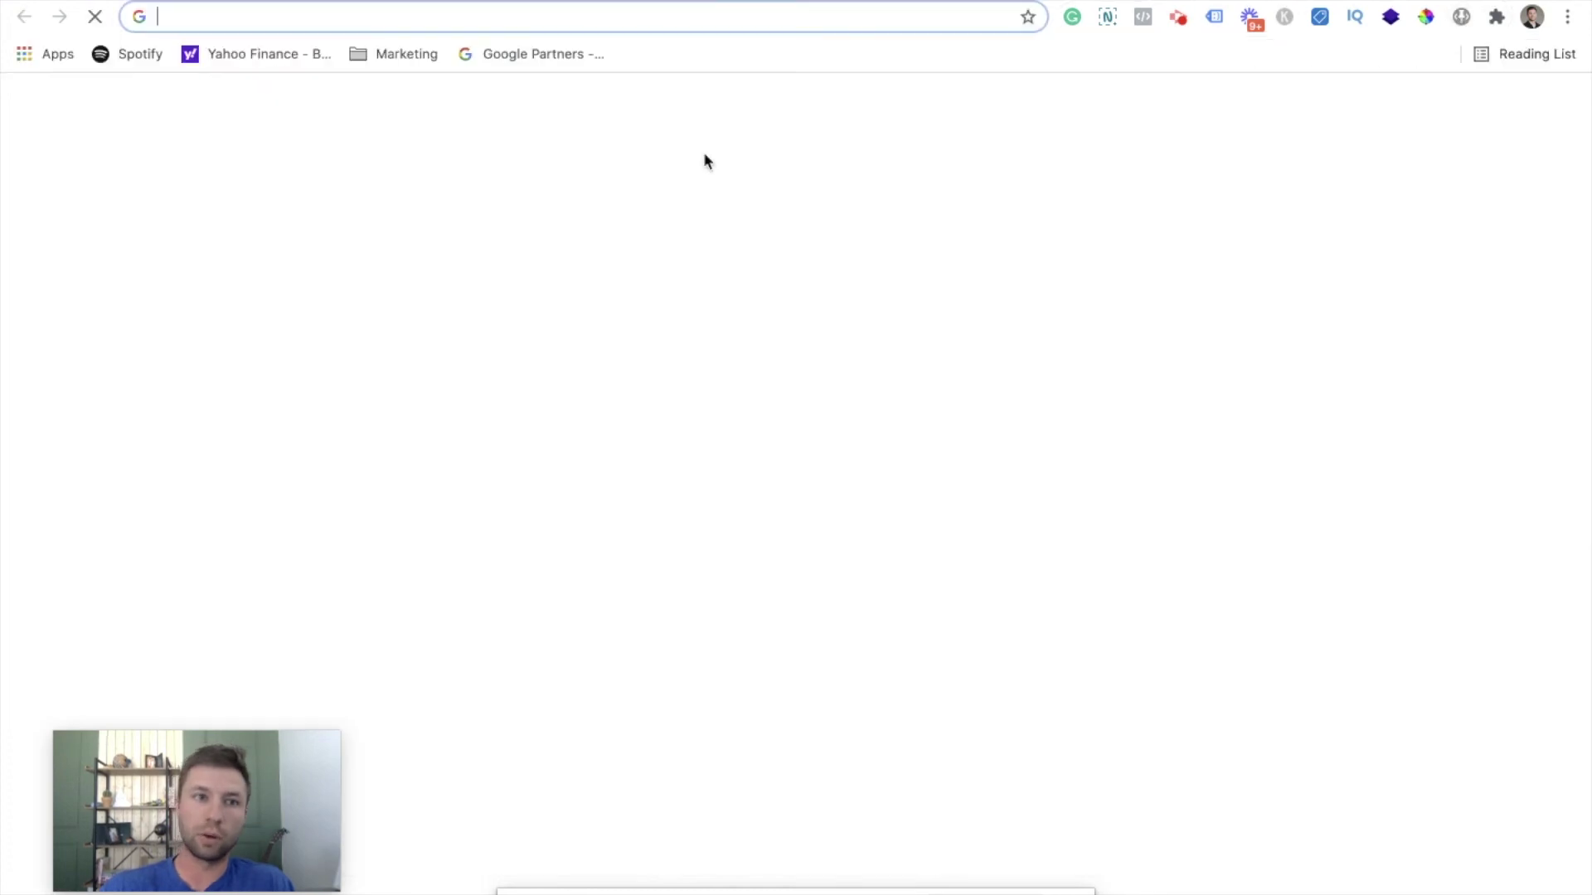
pyautogui.write('hous')
pyautogui.press('Return')
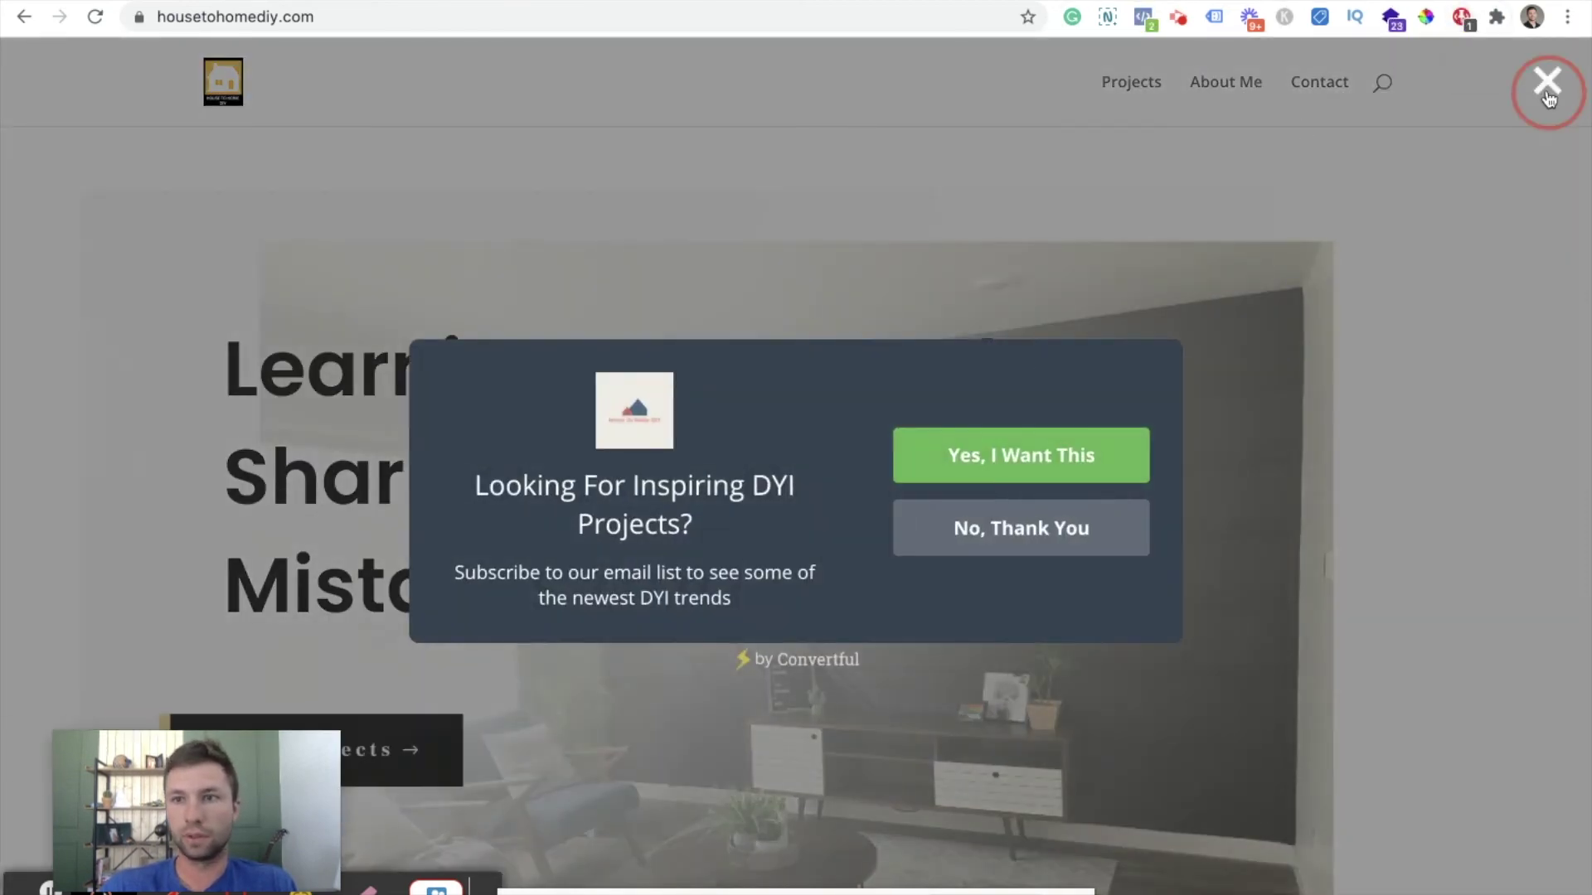
pyautogui.click(1547, 81)
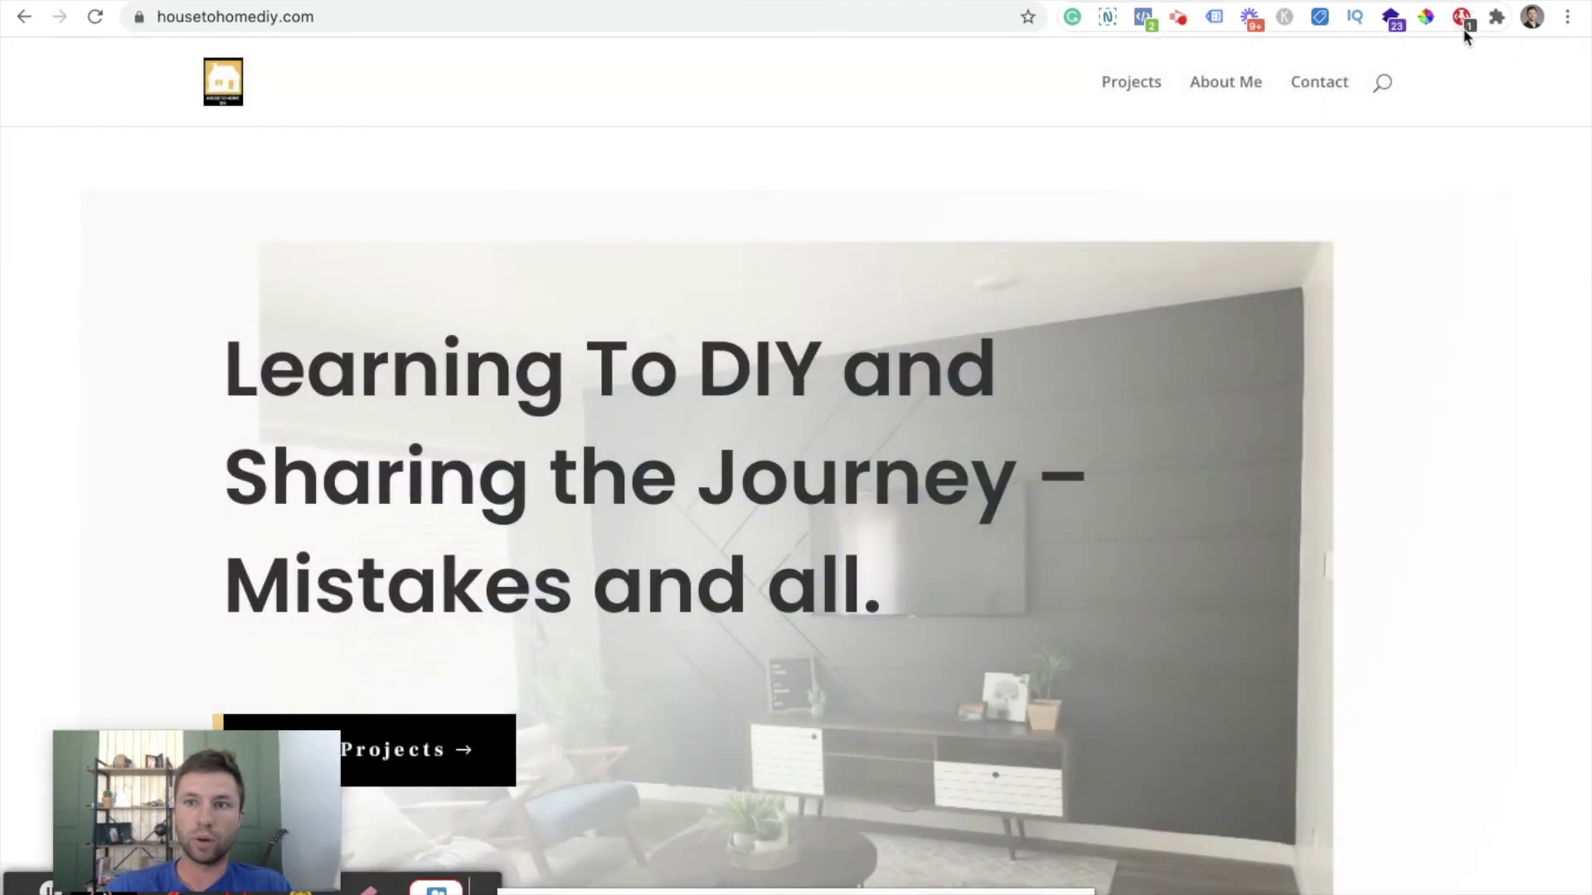
# Step: Check Pinterest Tag Helper shows one Initialized event sent successfully with no issues
pyautogui.click(1461, 17)
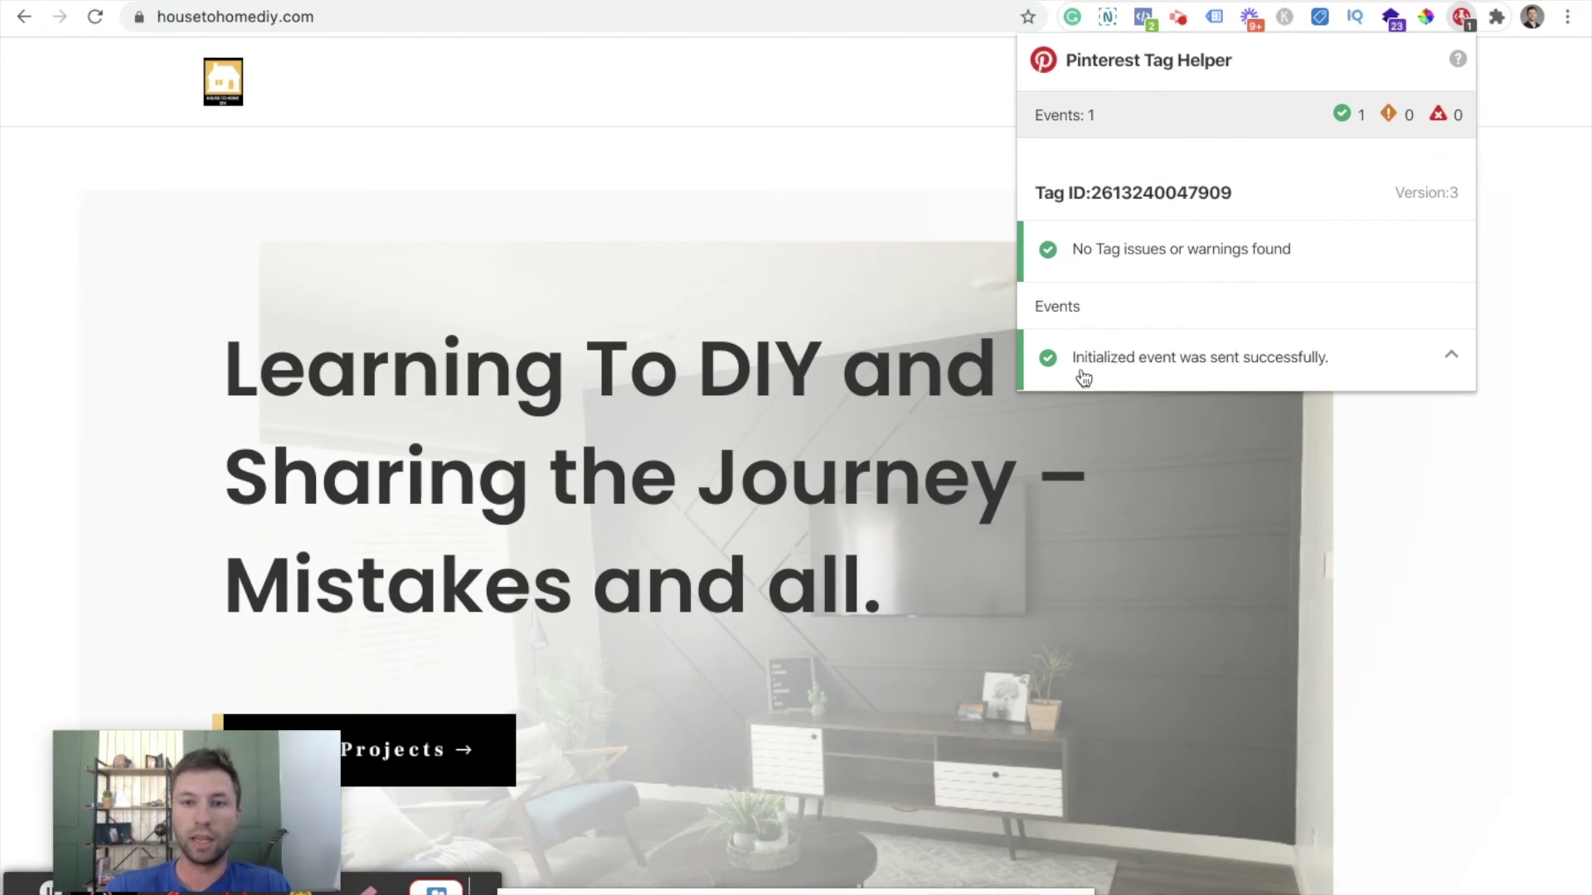
pyautogui.click(1448, 362)
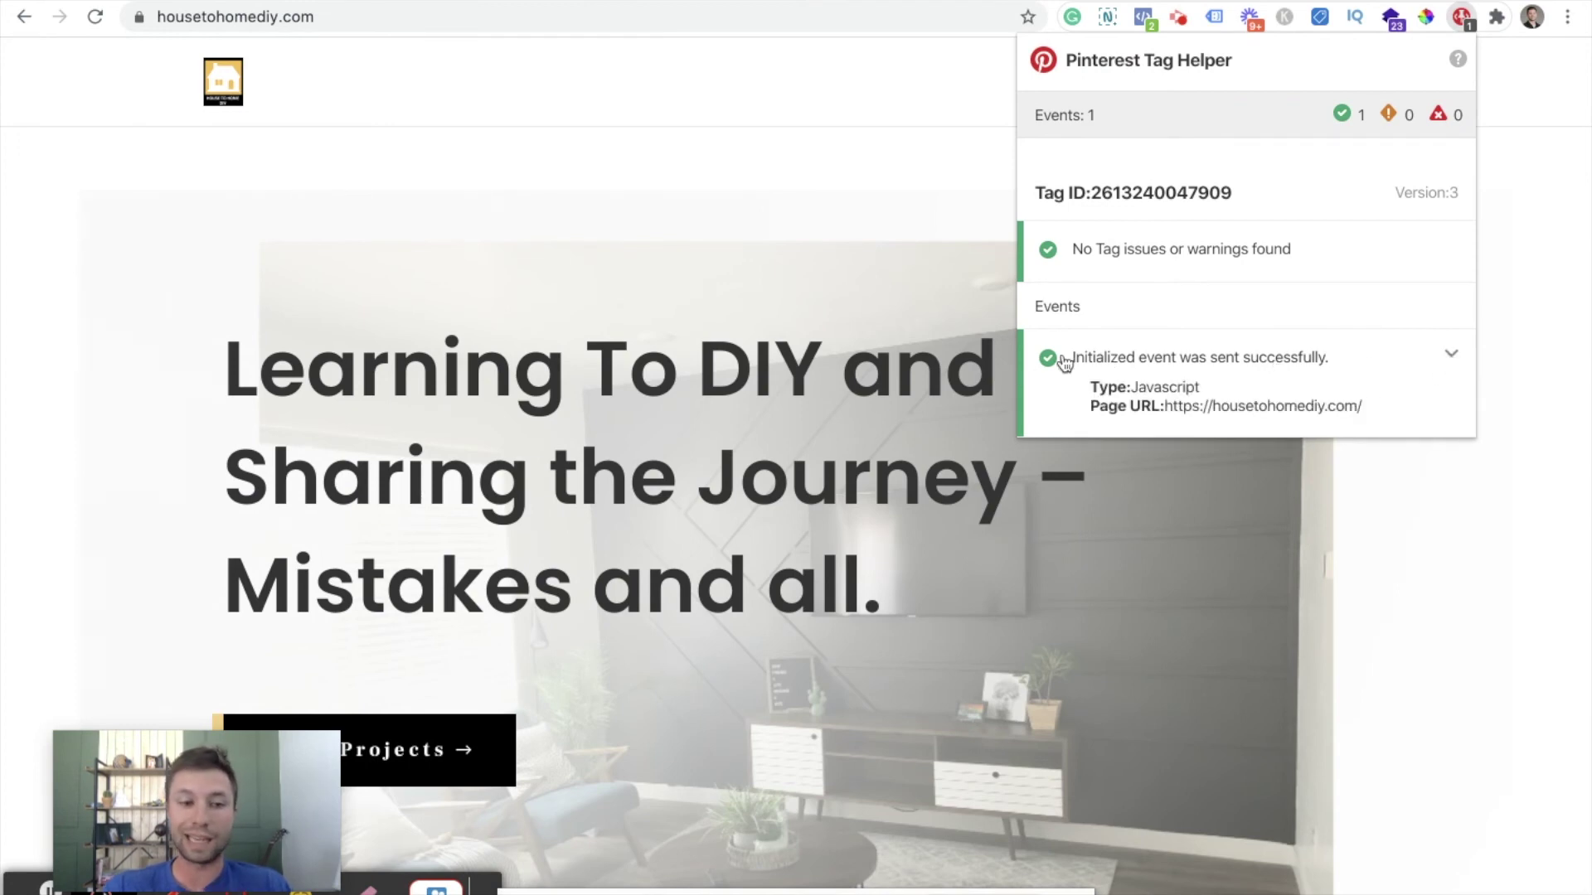
pyautogui.click(924, 163)
pyautogui.scroll(-15, 1065, 328)
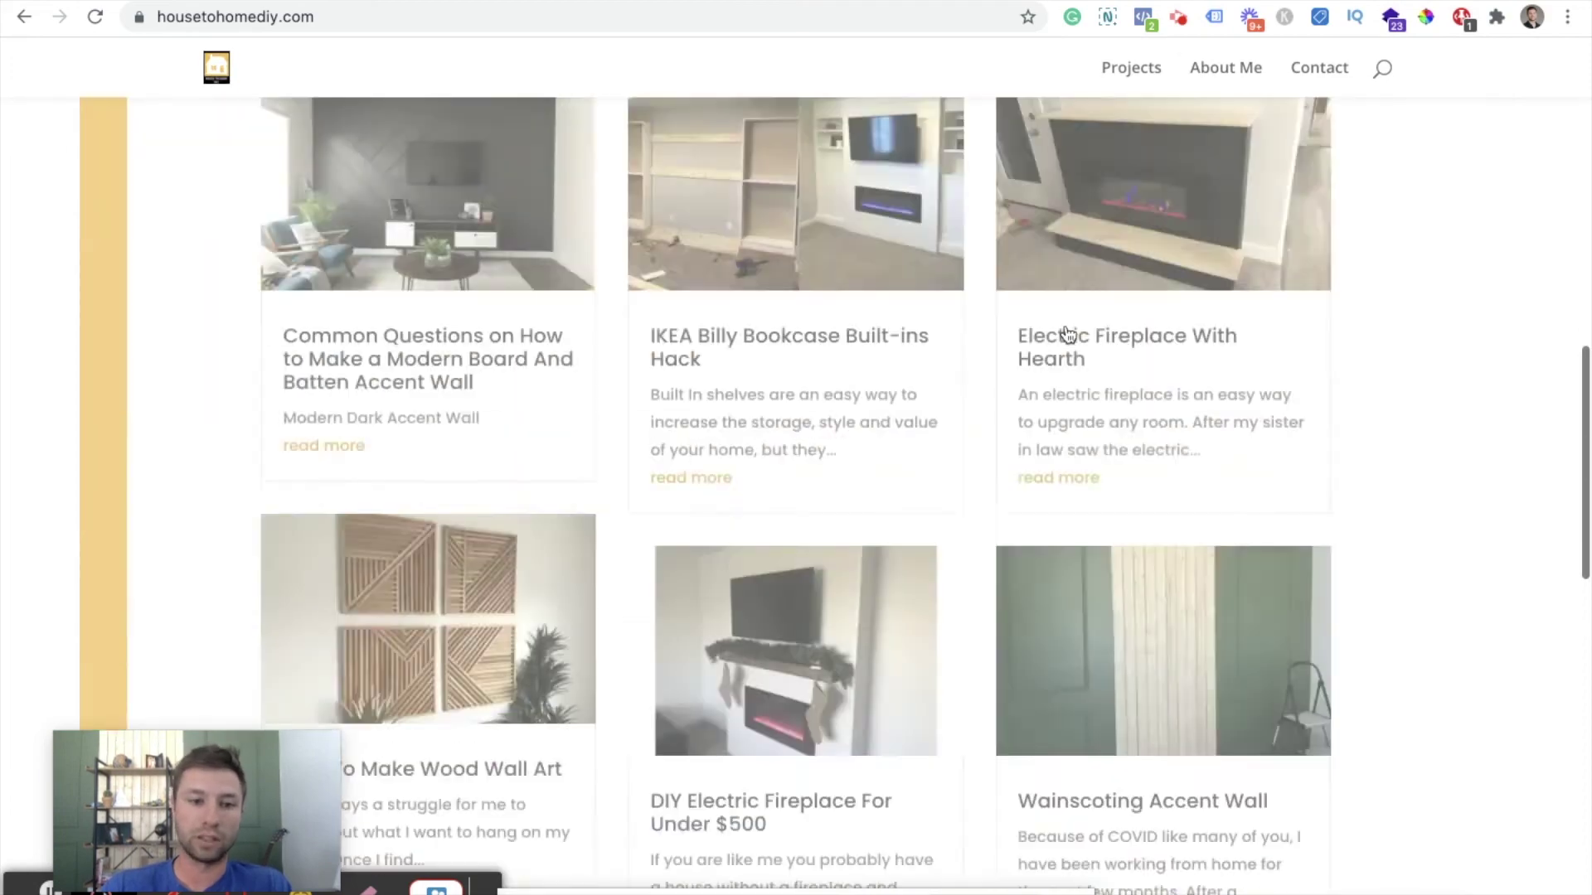
pyautogui.scroll(15, 1065, 332)
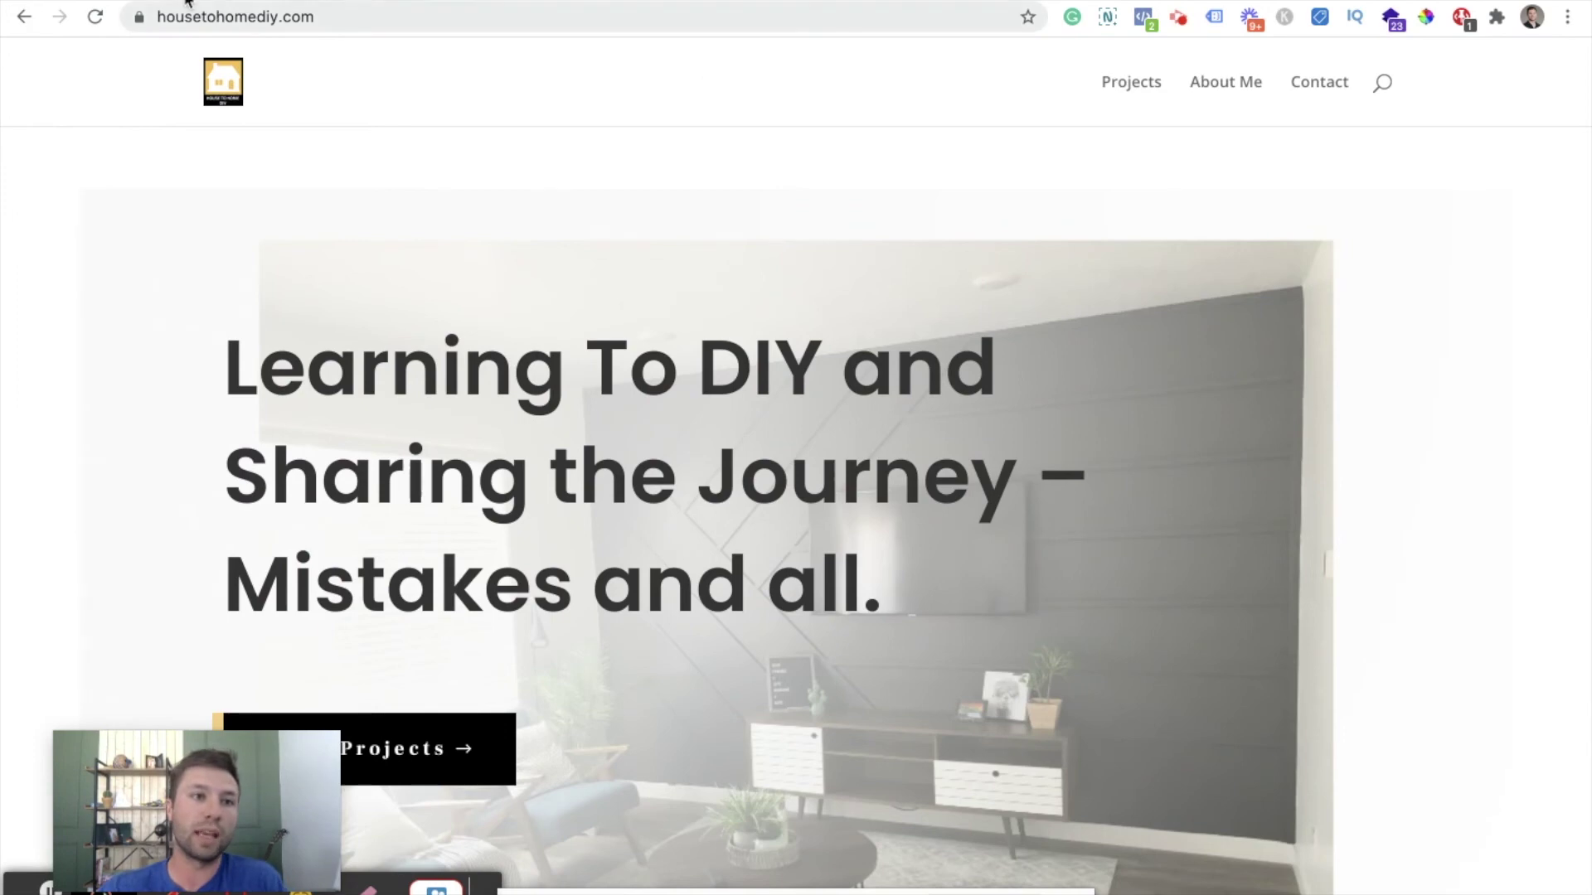
# Step: Reload the Test events page in Pinterest Ads, paste the site address into Website URL, and launch it
pyautogui.hotkey('ctrl', 'Tab')
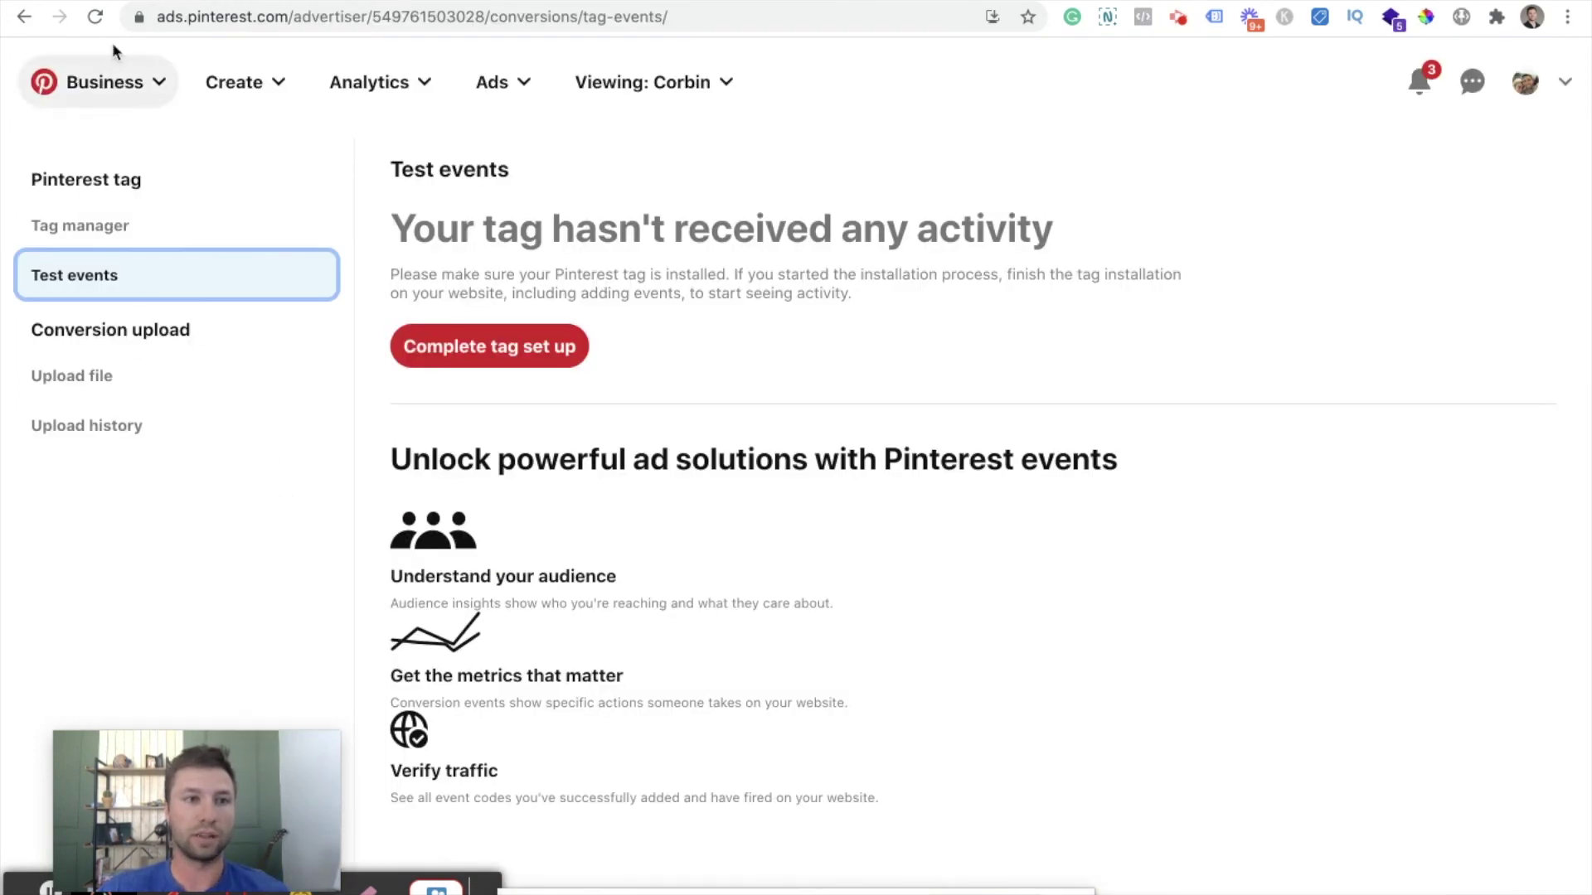
pyautogui.click(137, 228)
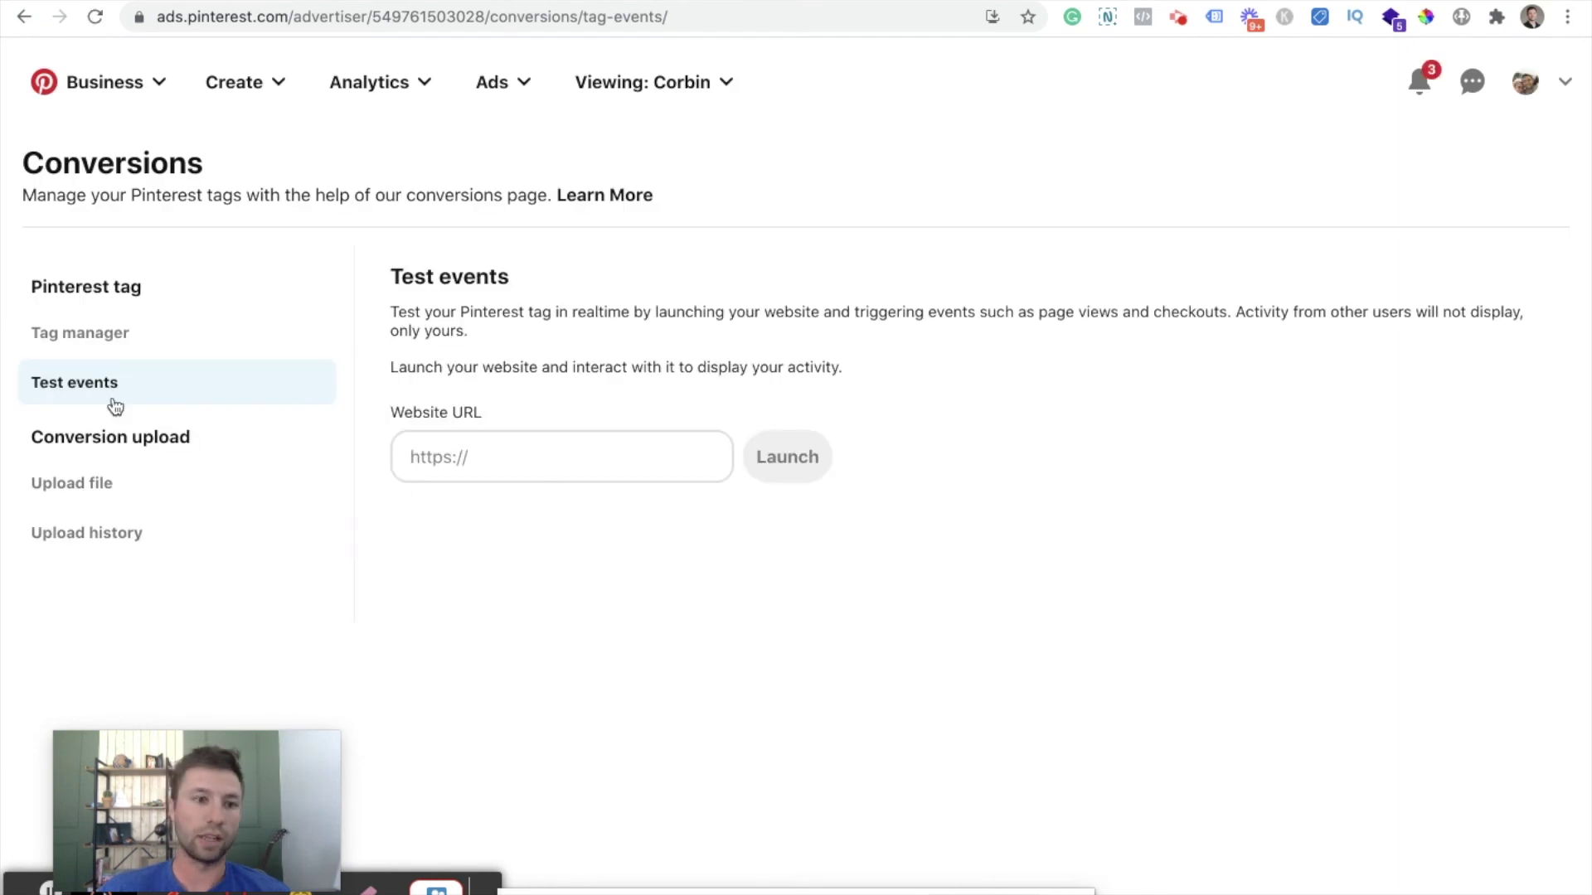
pyautogui.click(464, 456)
pyautogui.write('ht')
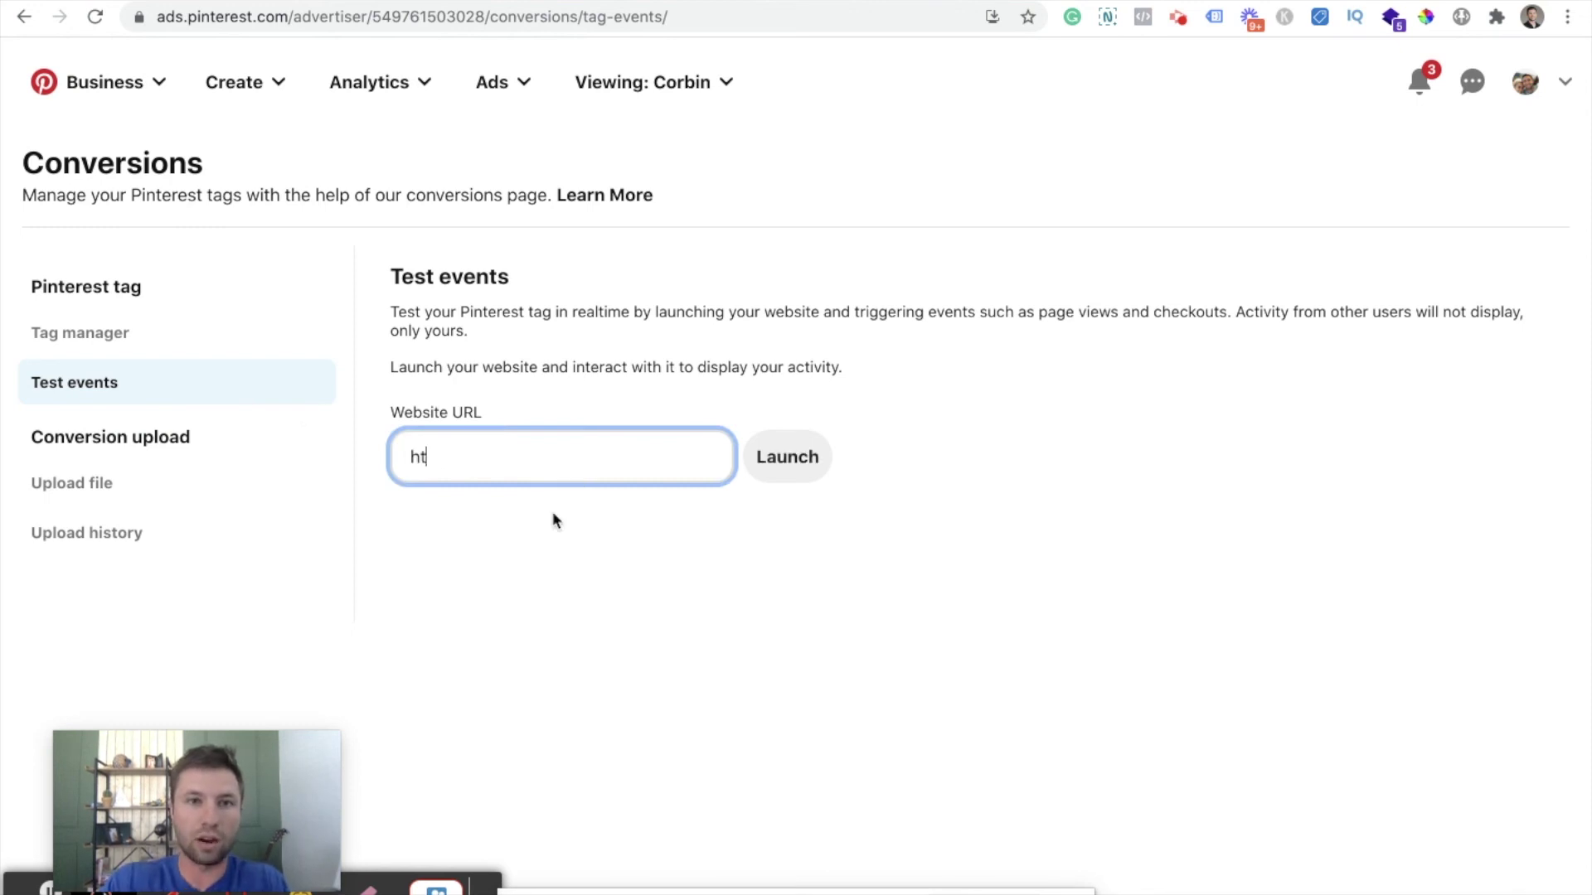
pyautogui.press('BackSpace')
pyautogui.press('BackSpace')
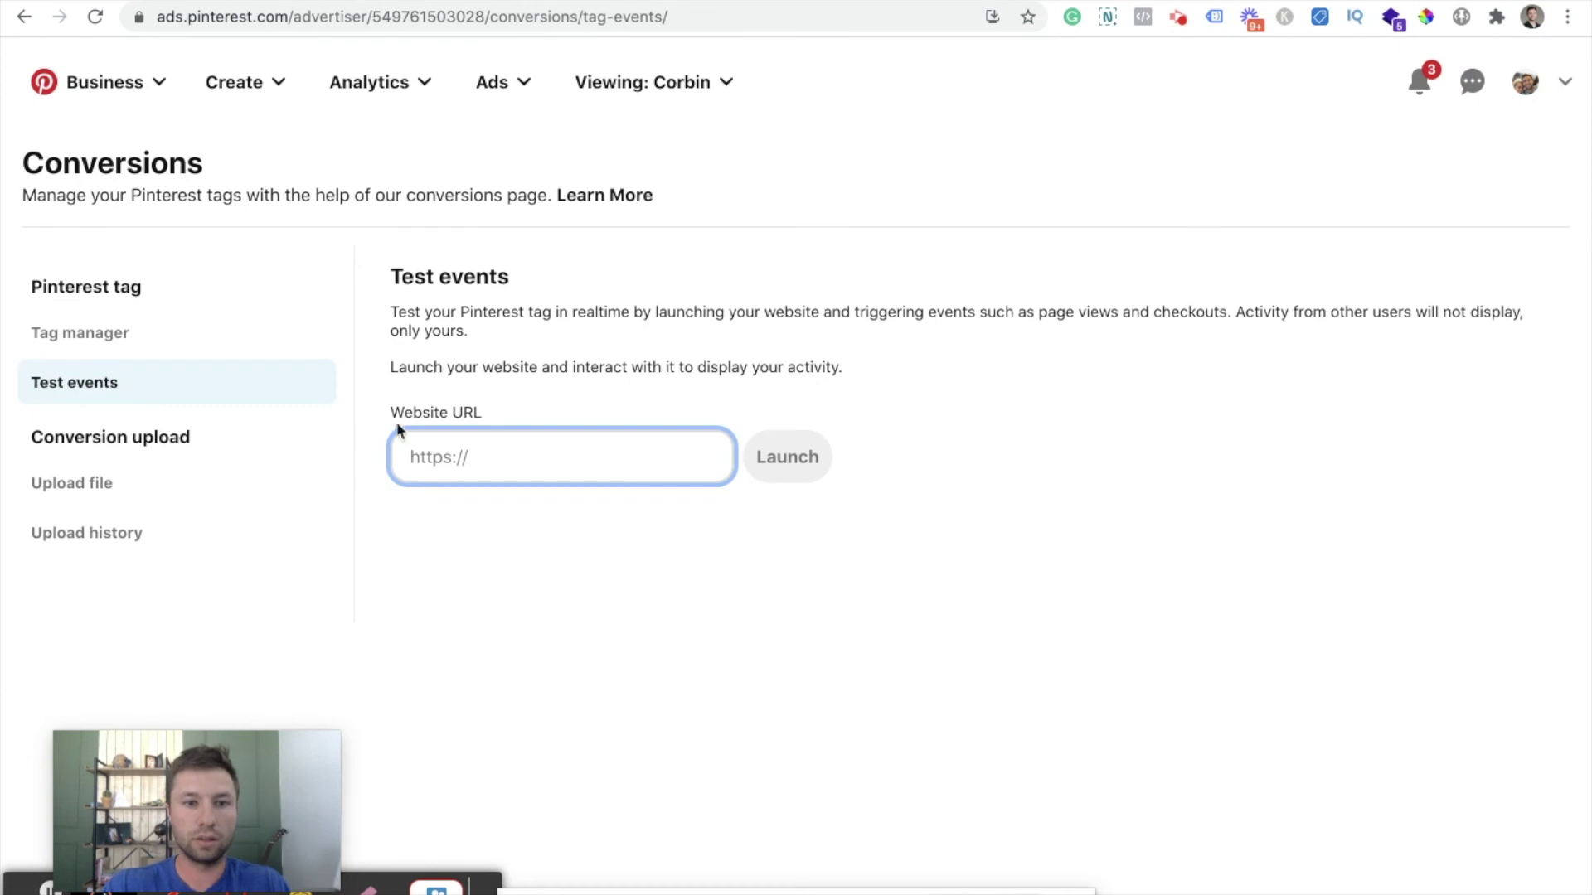
pyautogui.write('https://housetohomediy.com/')
pyautogui.click(787, 457)
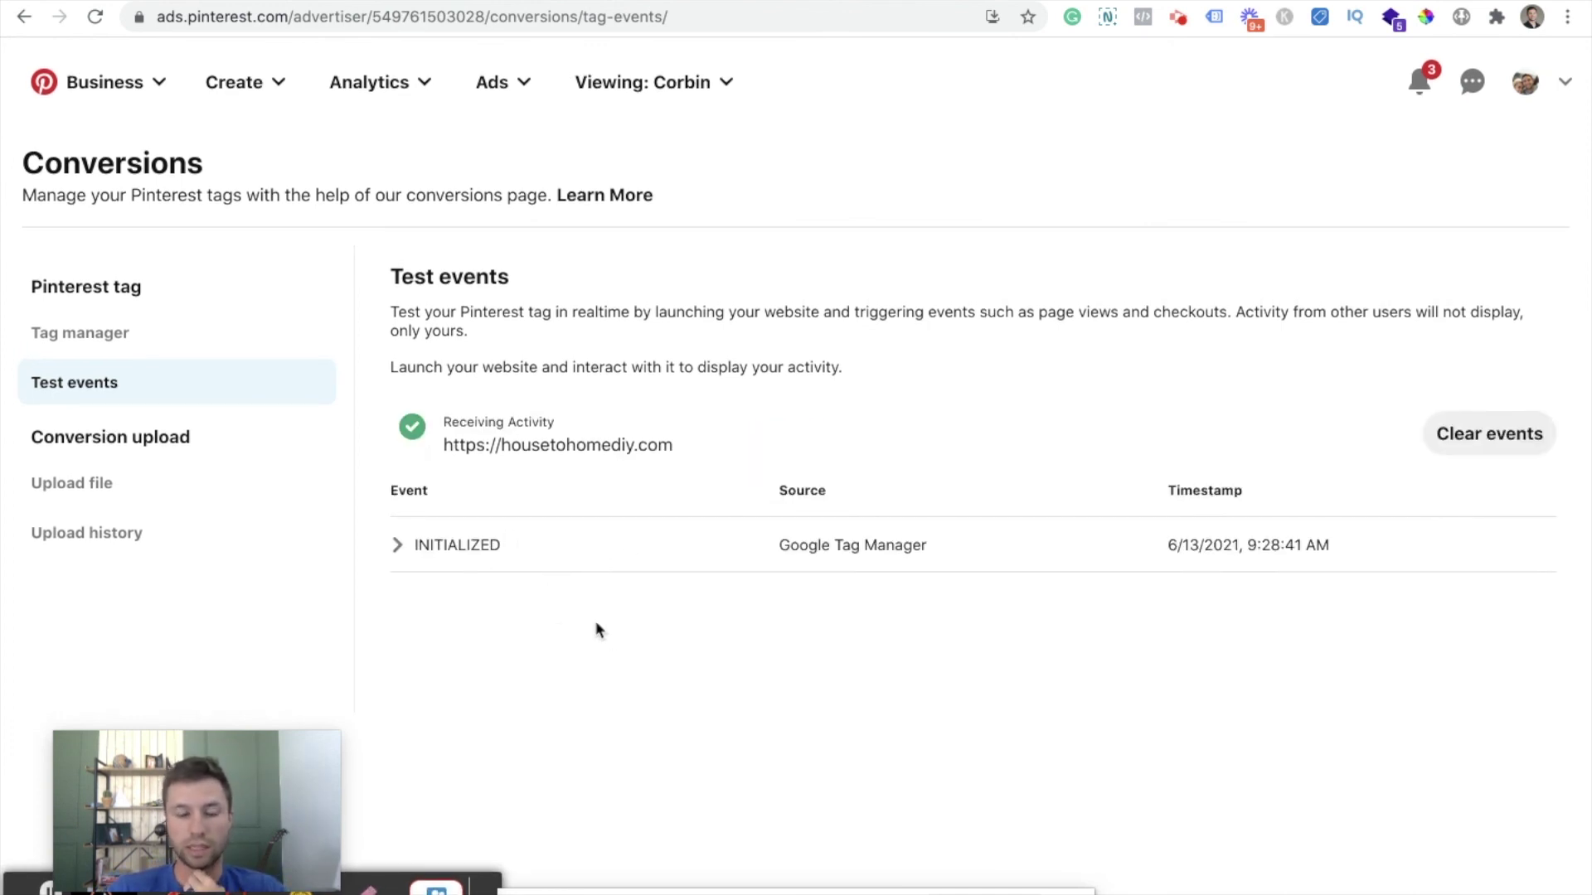
# Step: Highlight that the INITIALIZED event received on 6/13/2021 at 9:28:41 AM came from Google Tag Manager
pyautogui.moveTo(784, 545); pyautogui.dragTo(934, 540)
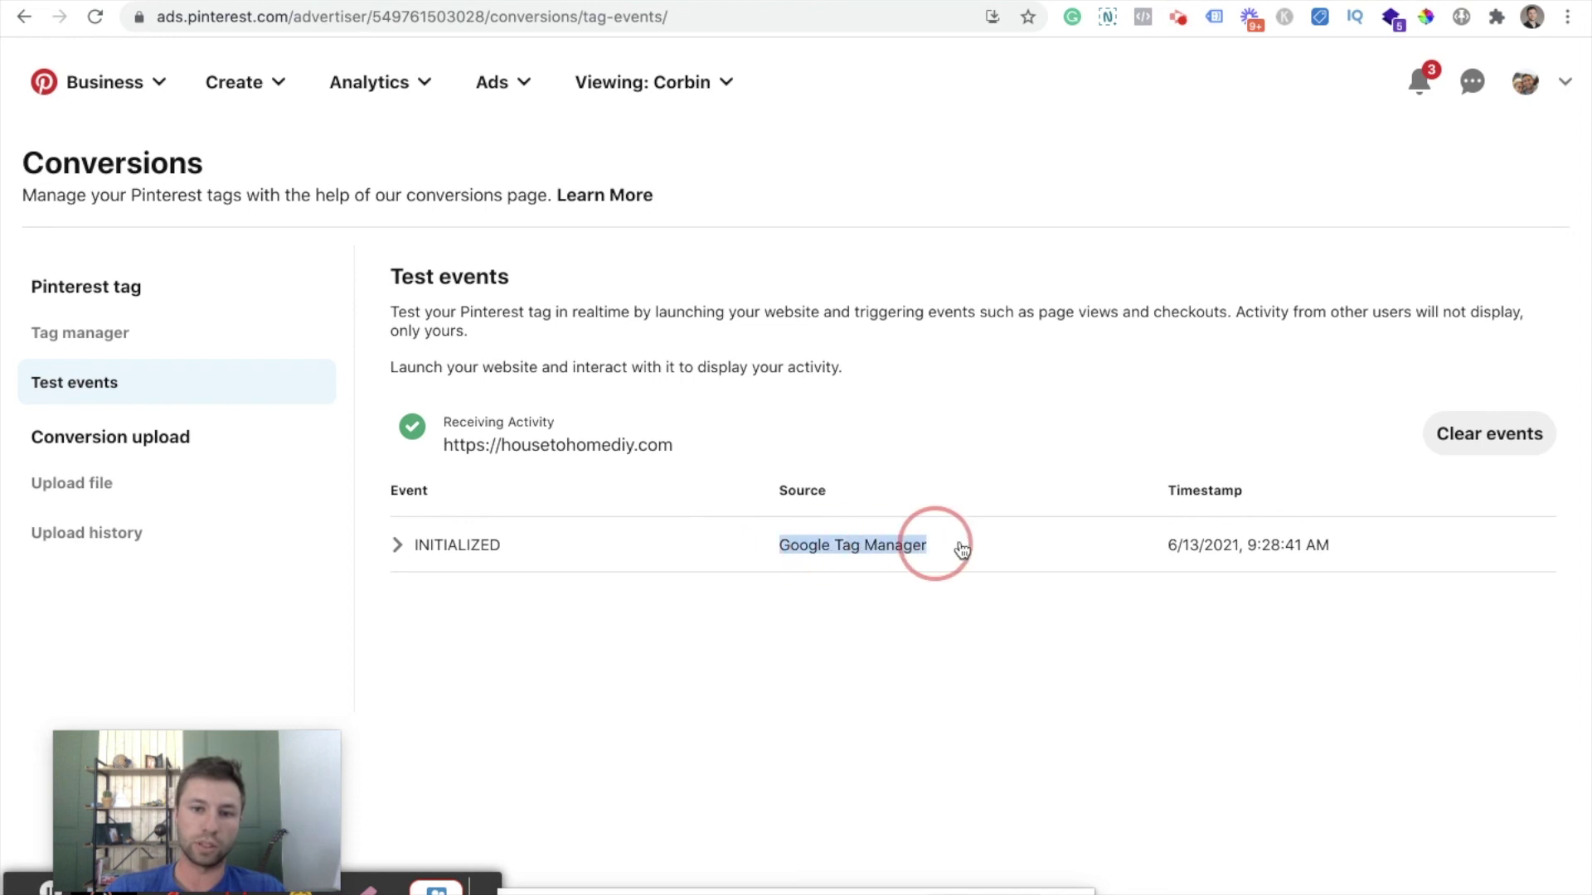